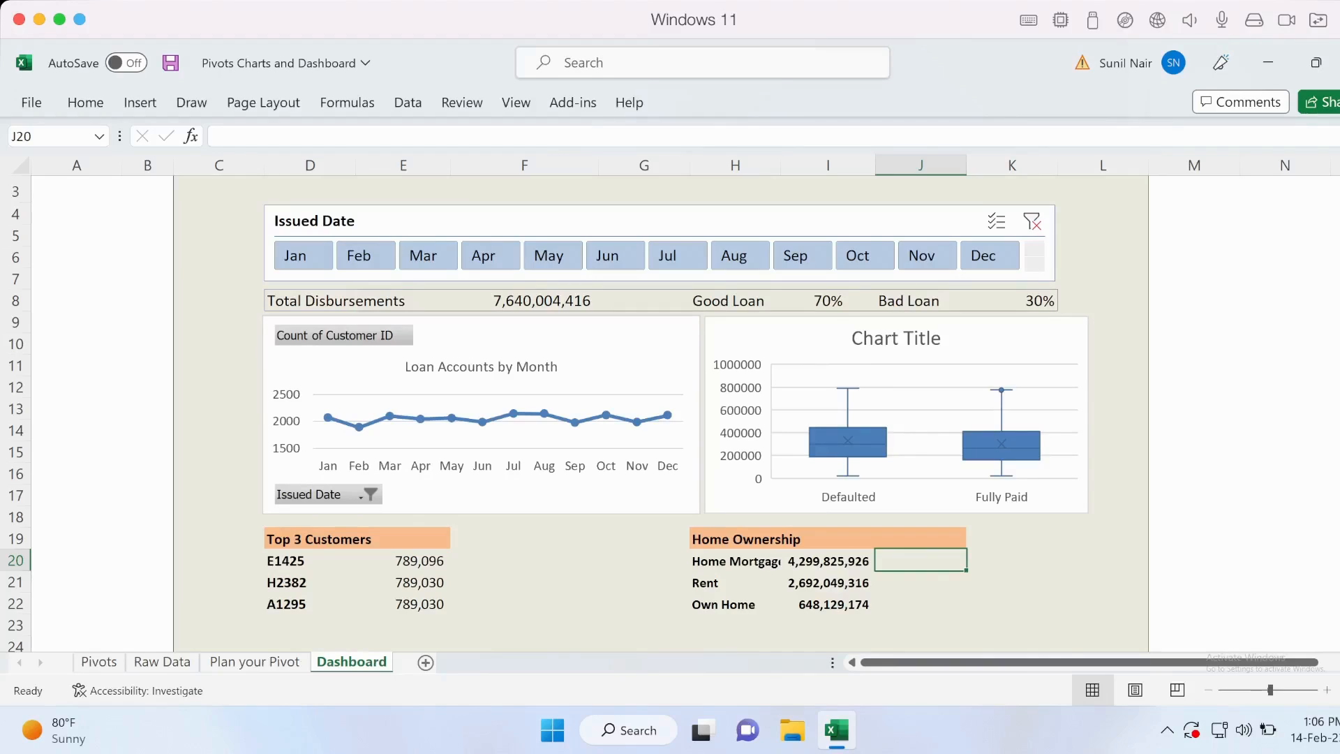
Compare the dashboard's Home Ownership entries with their source pivot table on the Pivots sheet, and return to the Dashboard sheet.
click(828, 560)
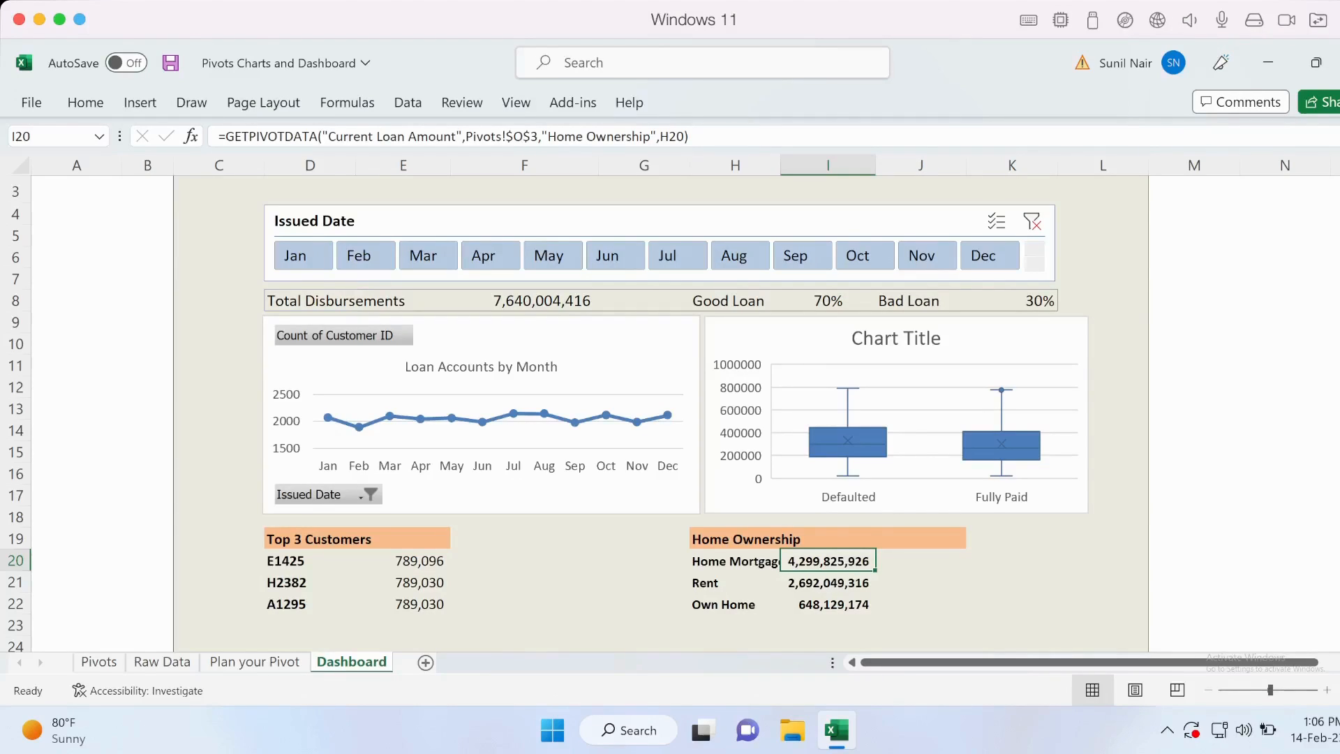
click(735, 539)
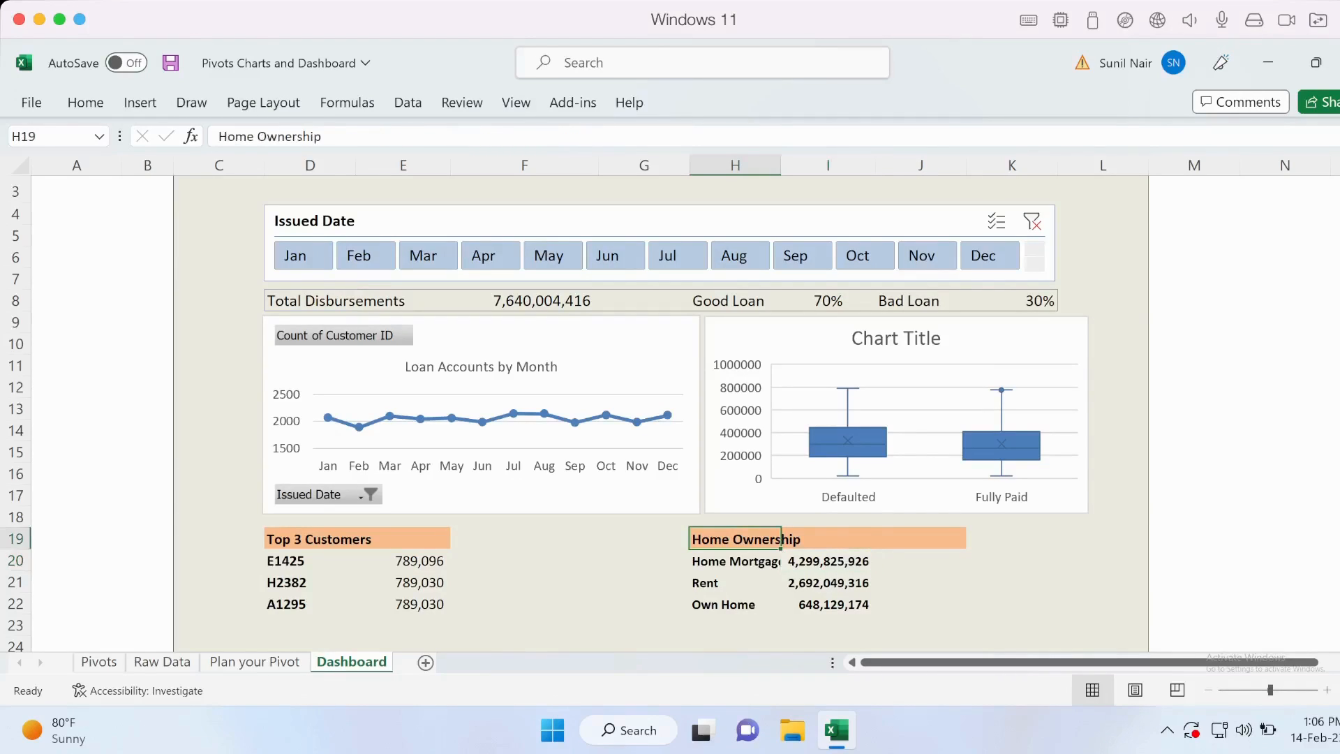
click(735, 561)
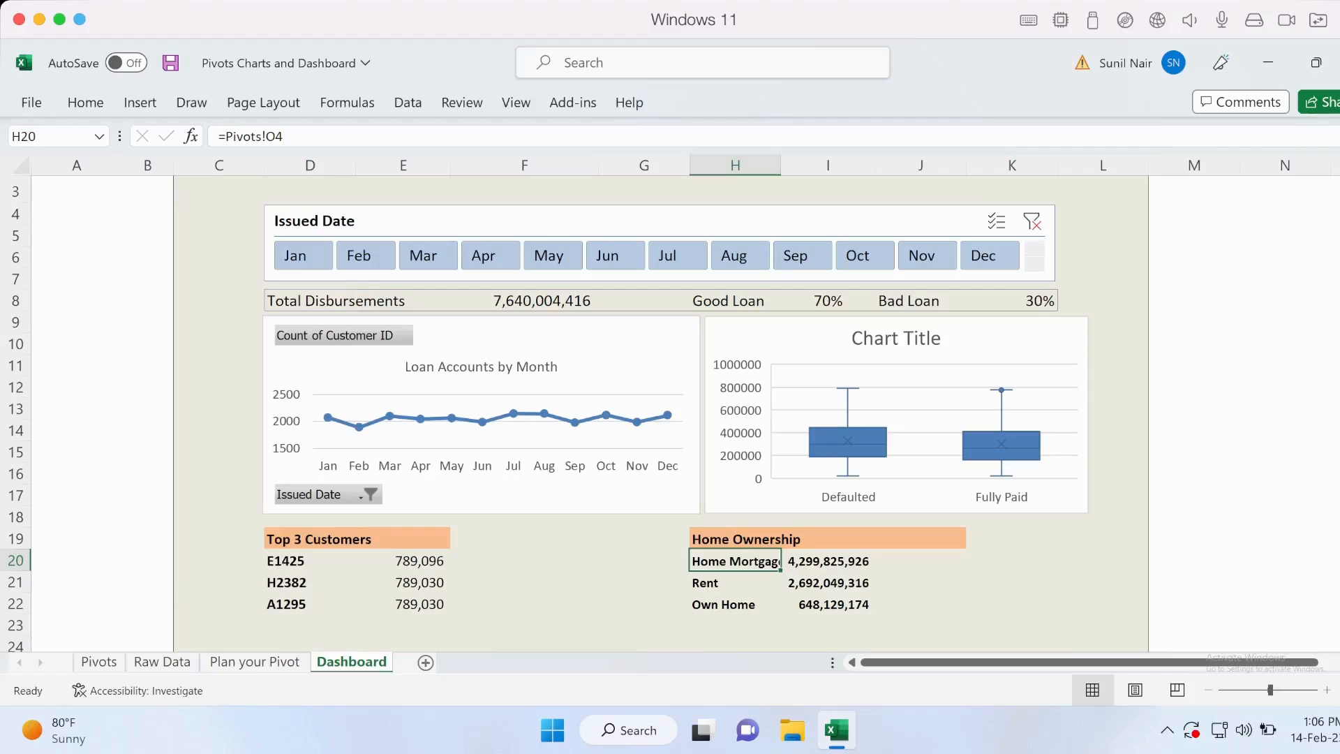
click(99, 662)
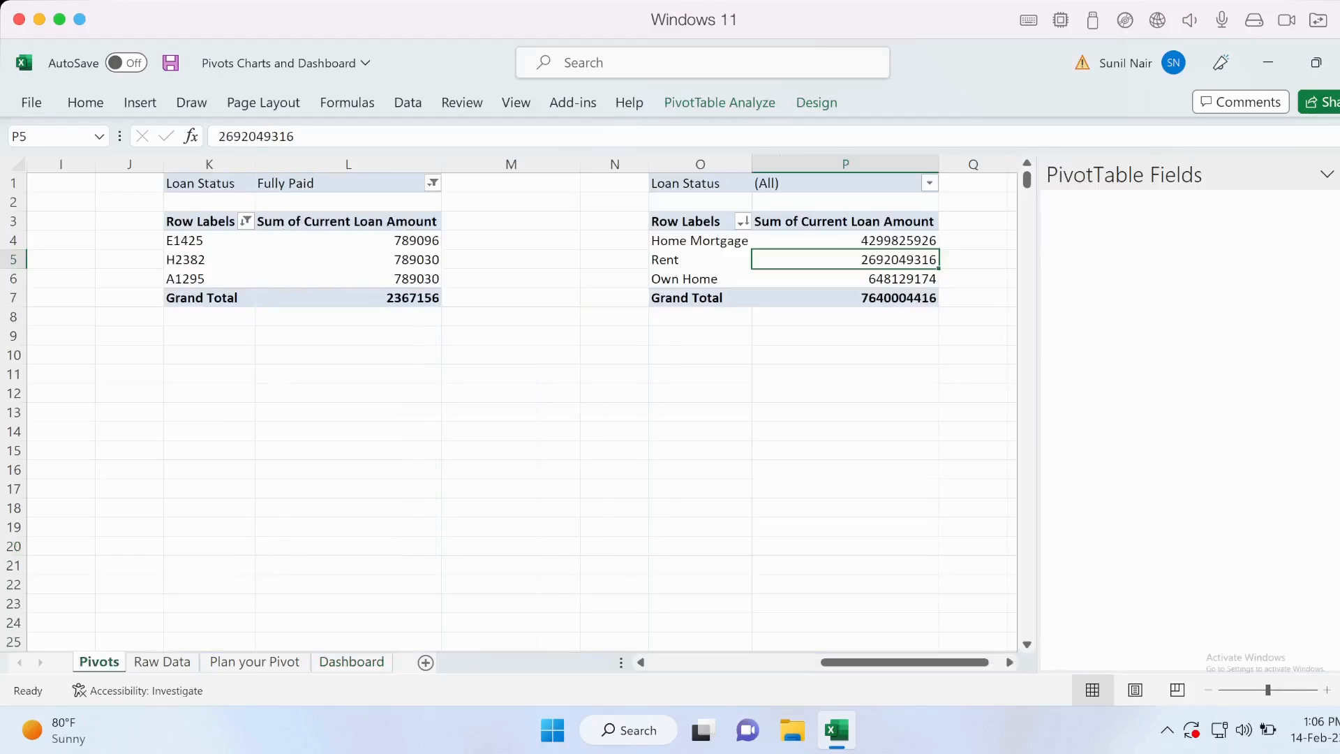
drag(700, 259, 830, 260)
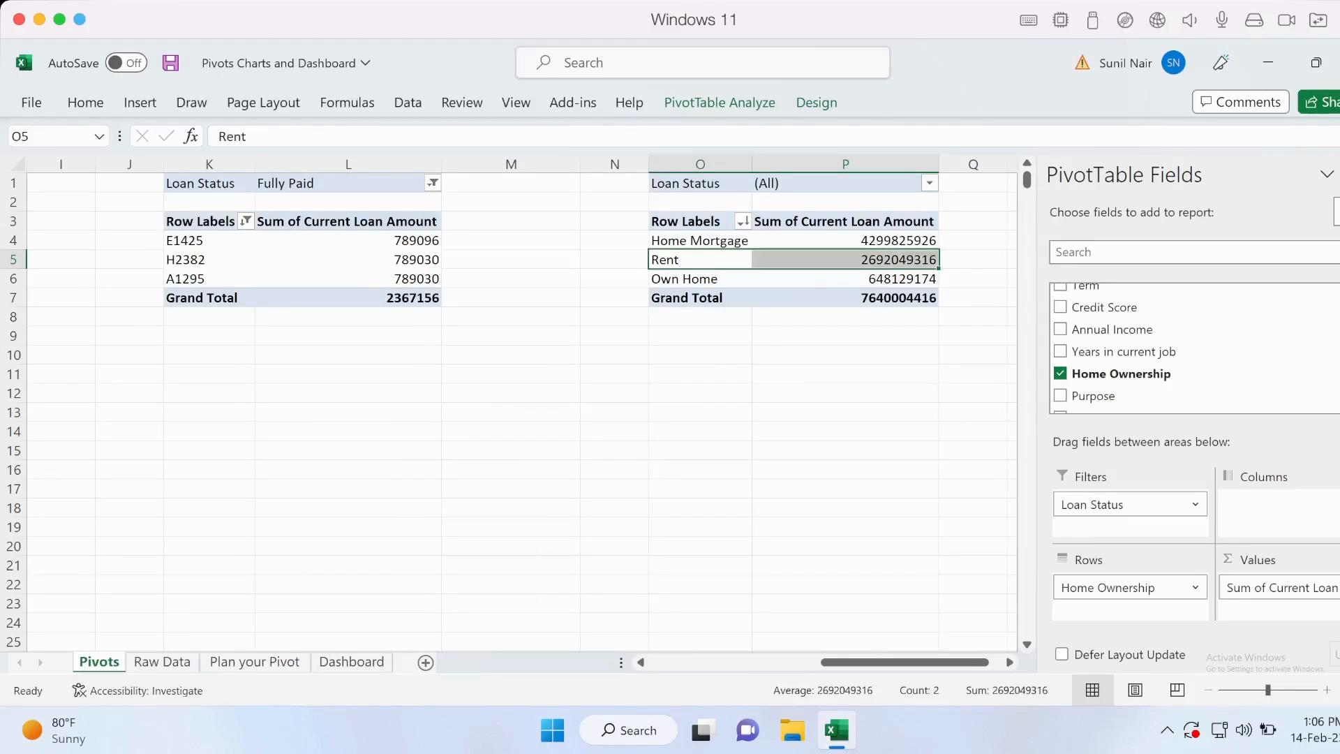
click(698, 241)
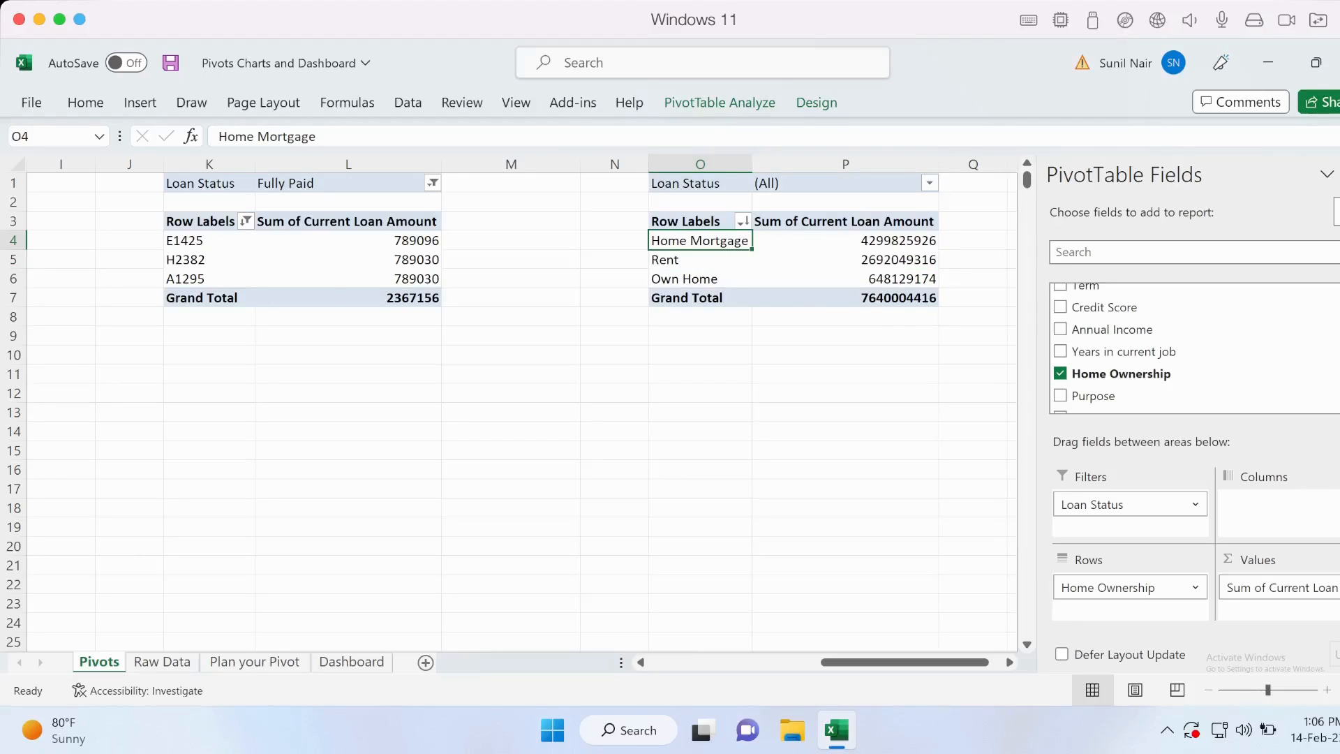
click(845, 241)
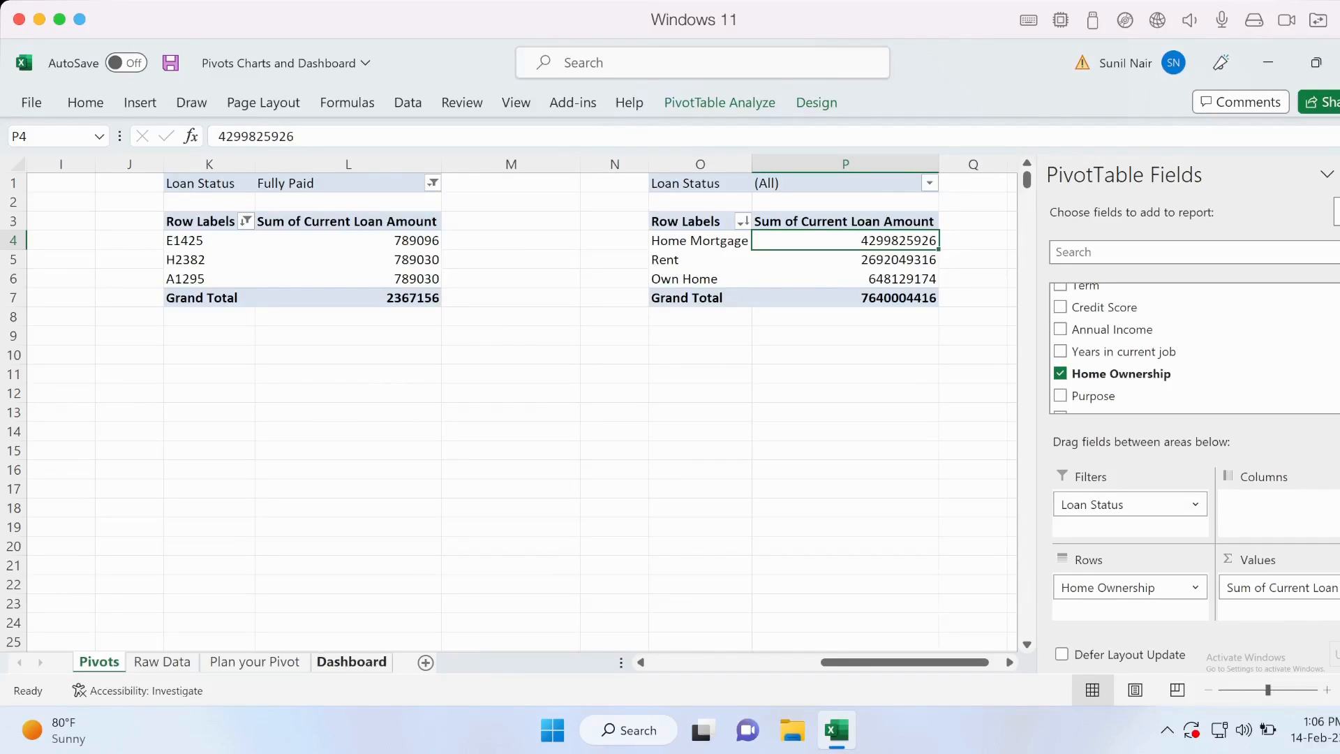
click(351, 662)
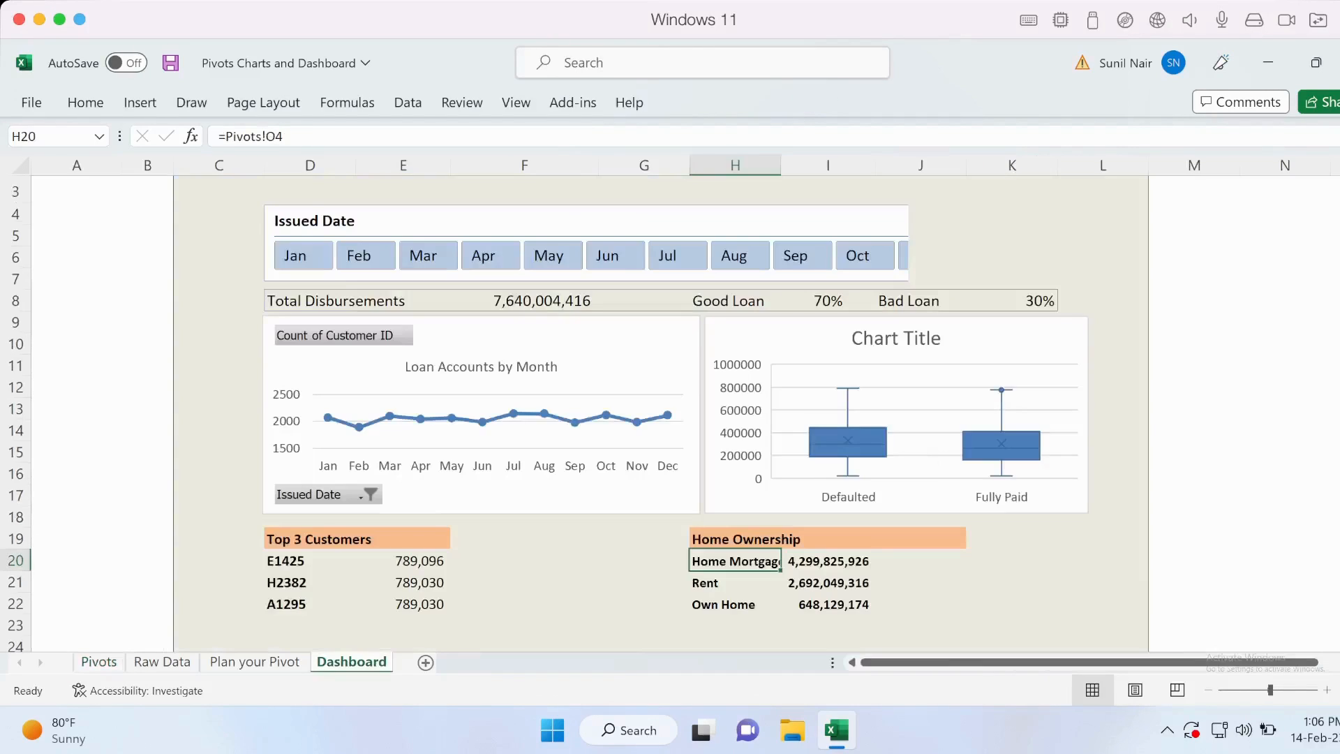
key(Right)
key(Right)
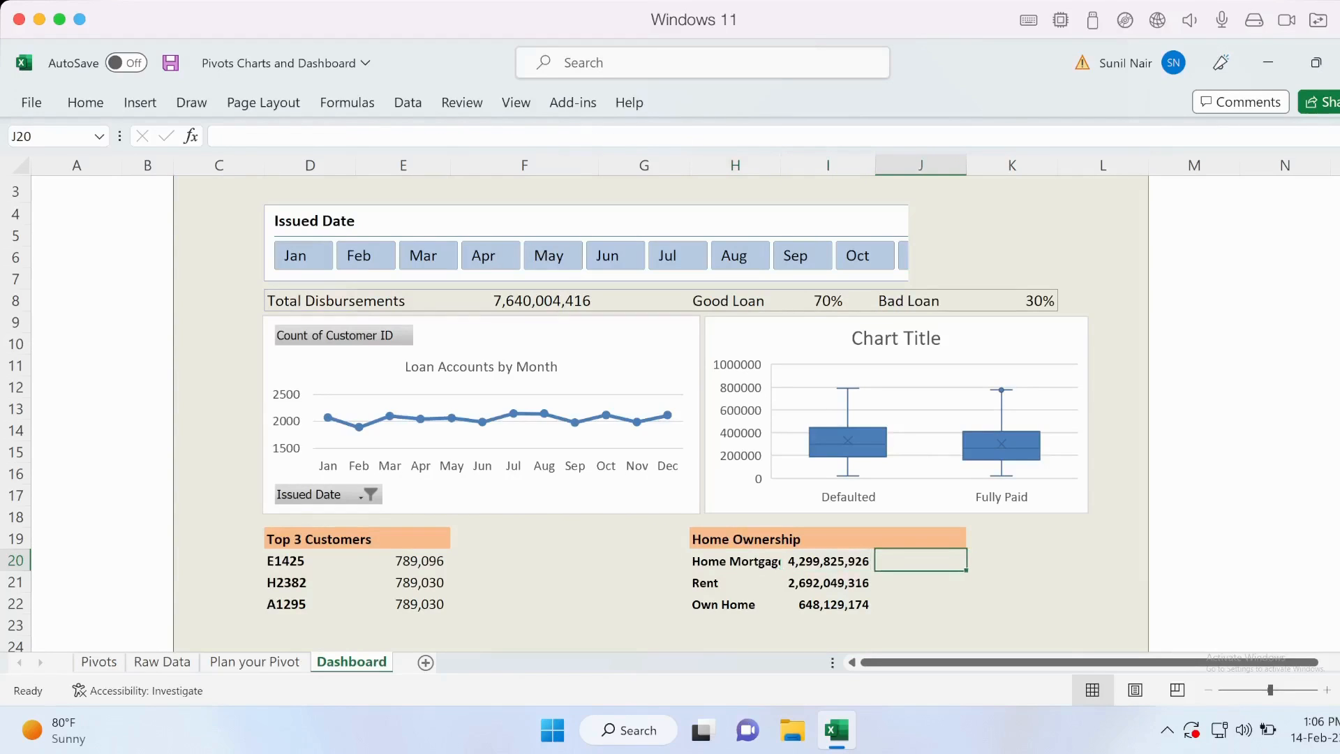
key(Down)
key(Down)
key(Up)
key(Up)
key(Left)
key(Down)
key(Up)
key(Right)
key(Down)
key(Down)
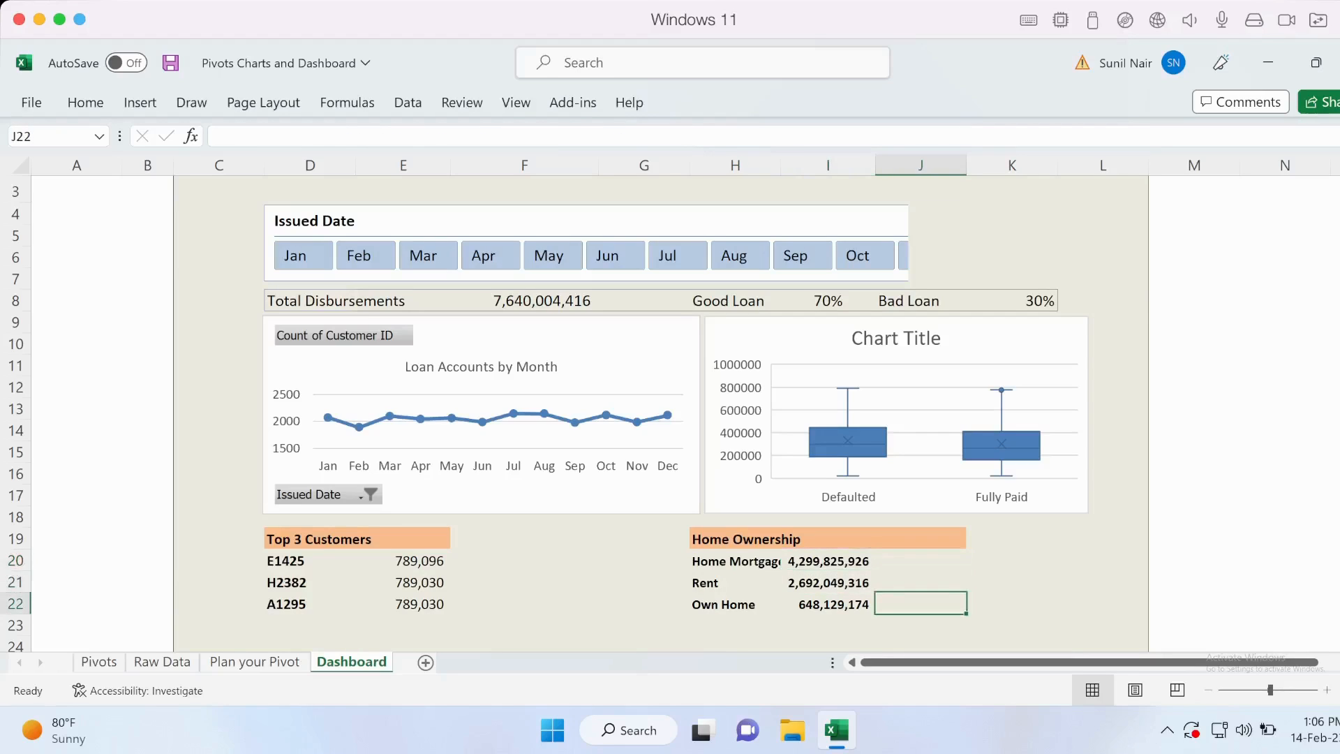
Enter the sample values 60, 30 and 10 in K20, K21 and K22 beside the Home Ownership rows.
key(Up)
key(Up)
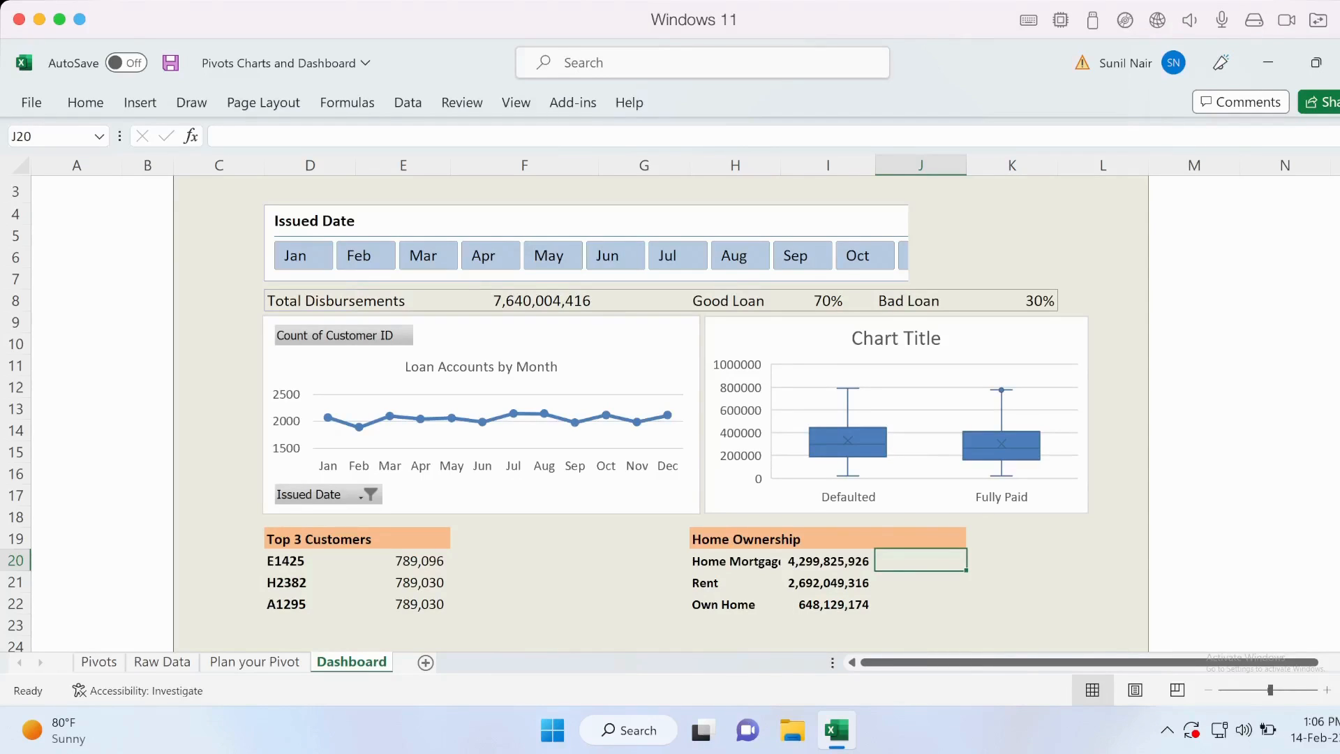
key(Right)
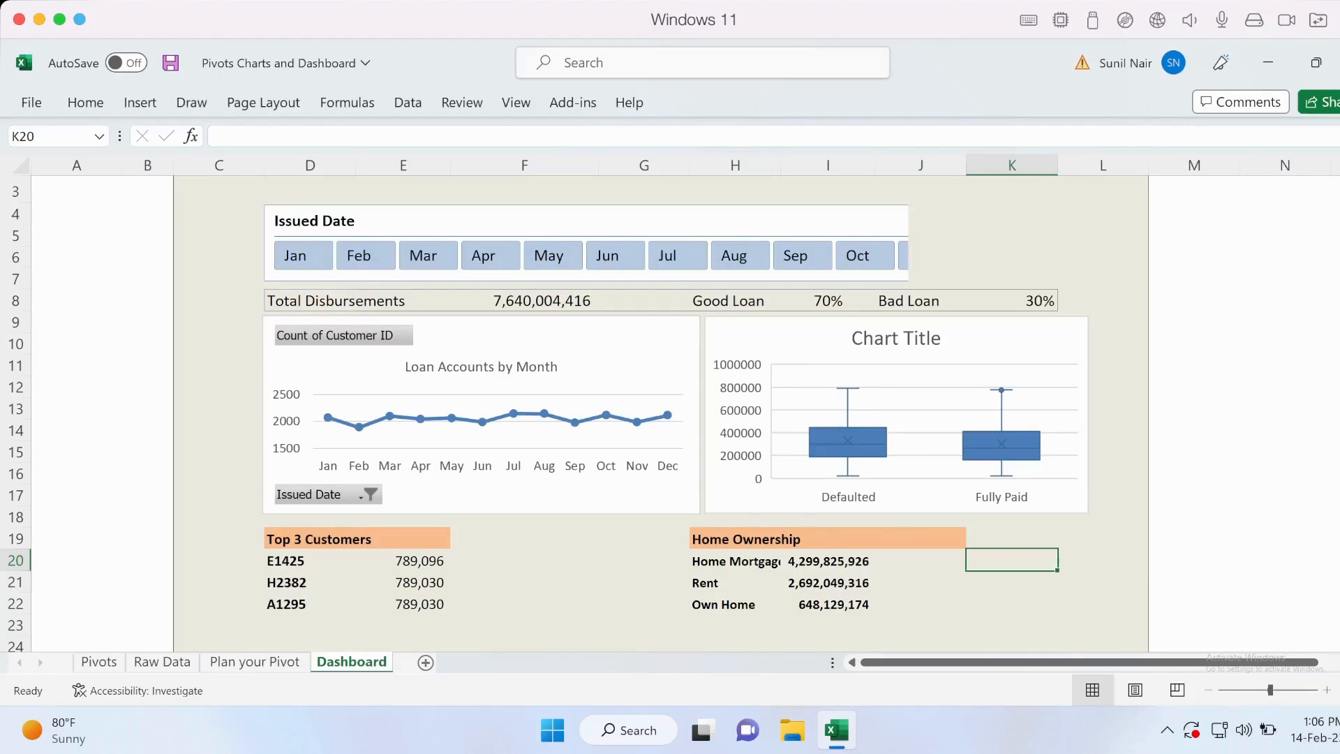
text(60)
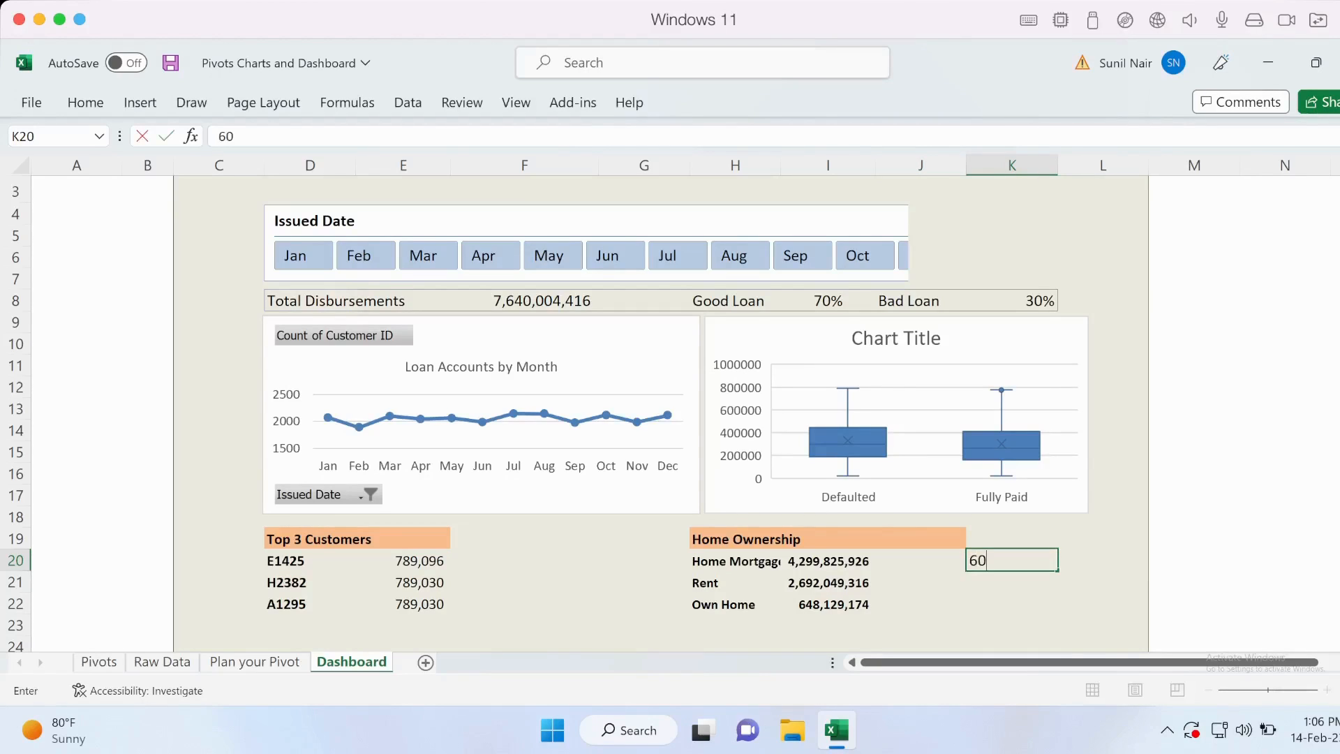
key(Return)
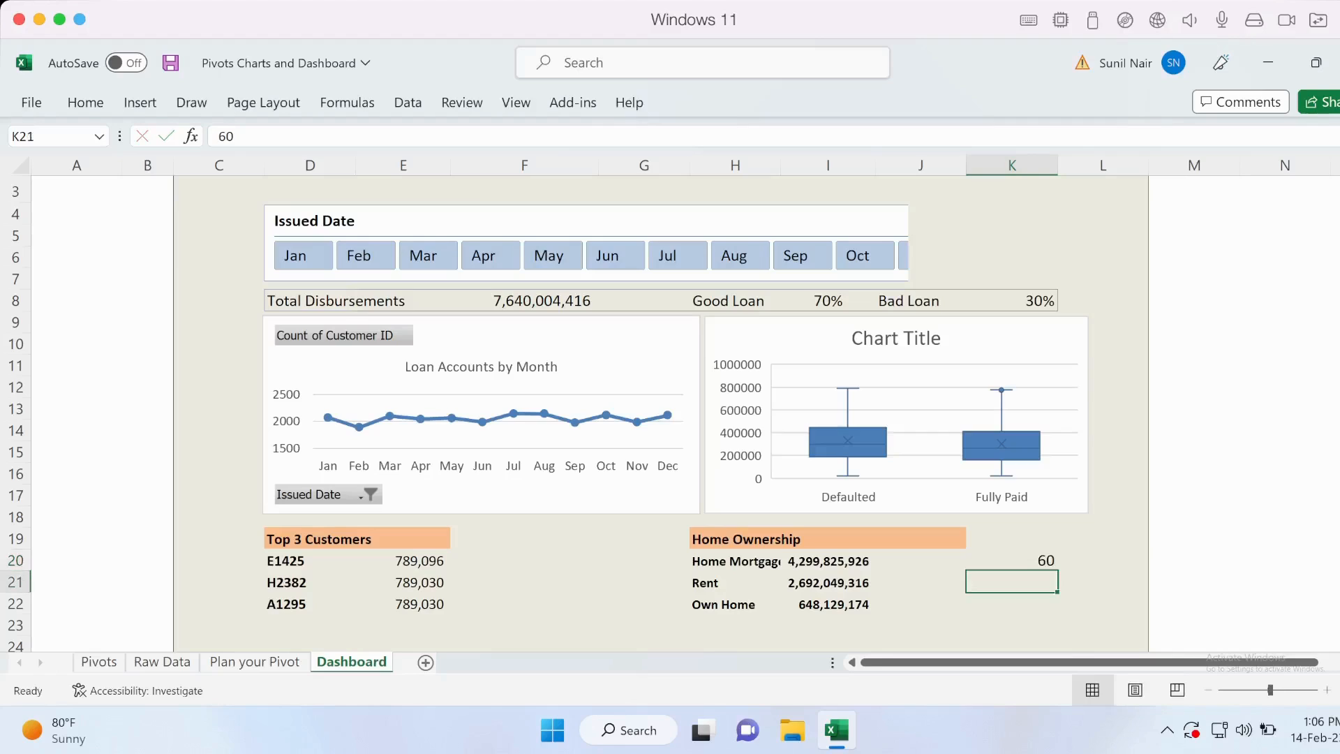
text(30)
key(Return)
text(10)
key(ctrl+Return)
key(Up)
key(Up)
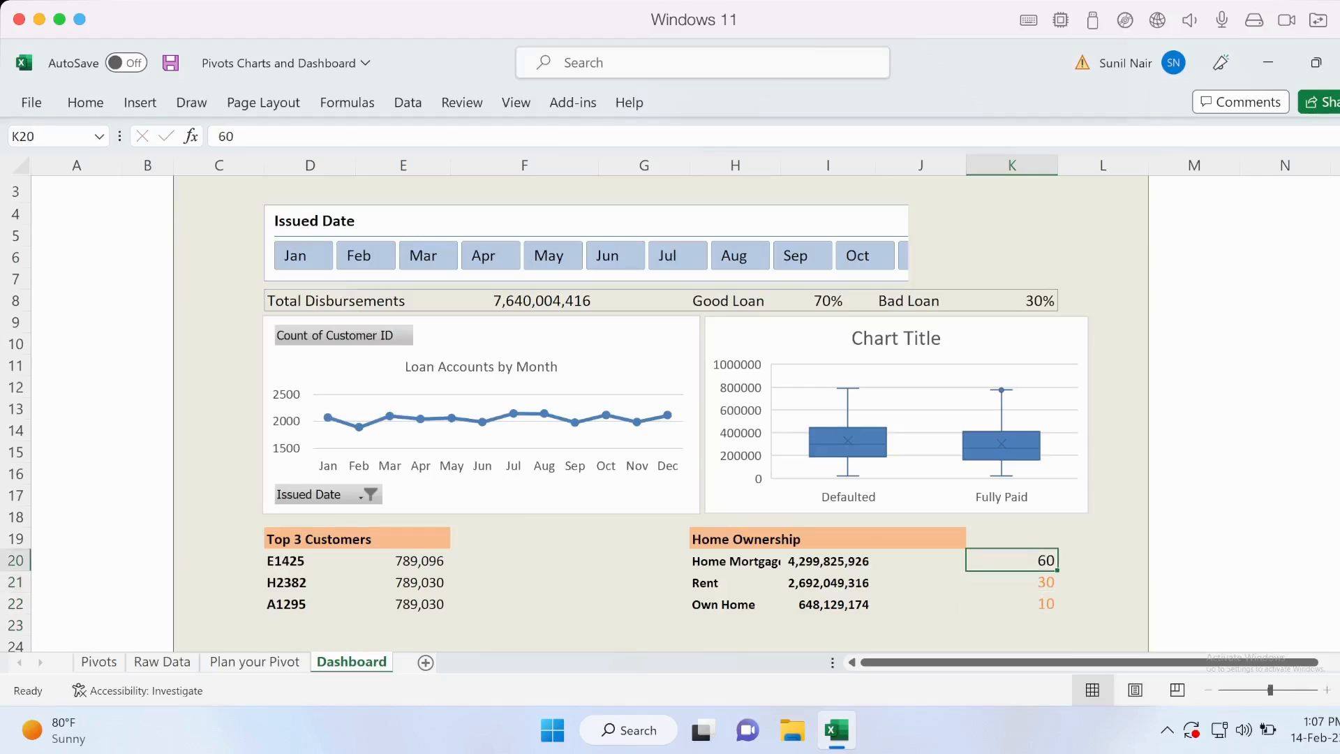
key(shift+Down)
key(shift+Down)
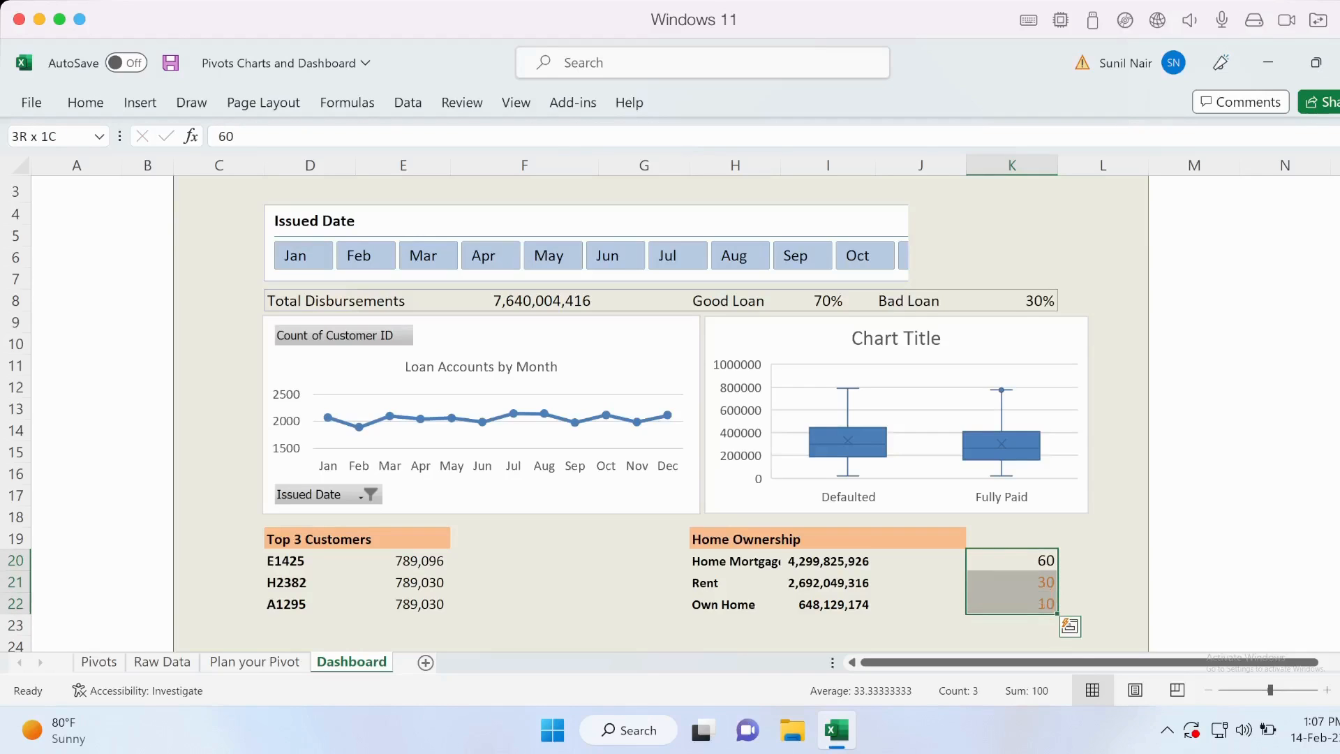
key(Left)
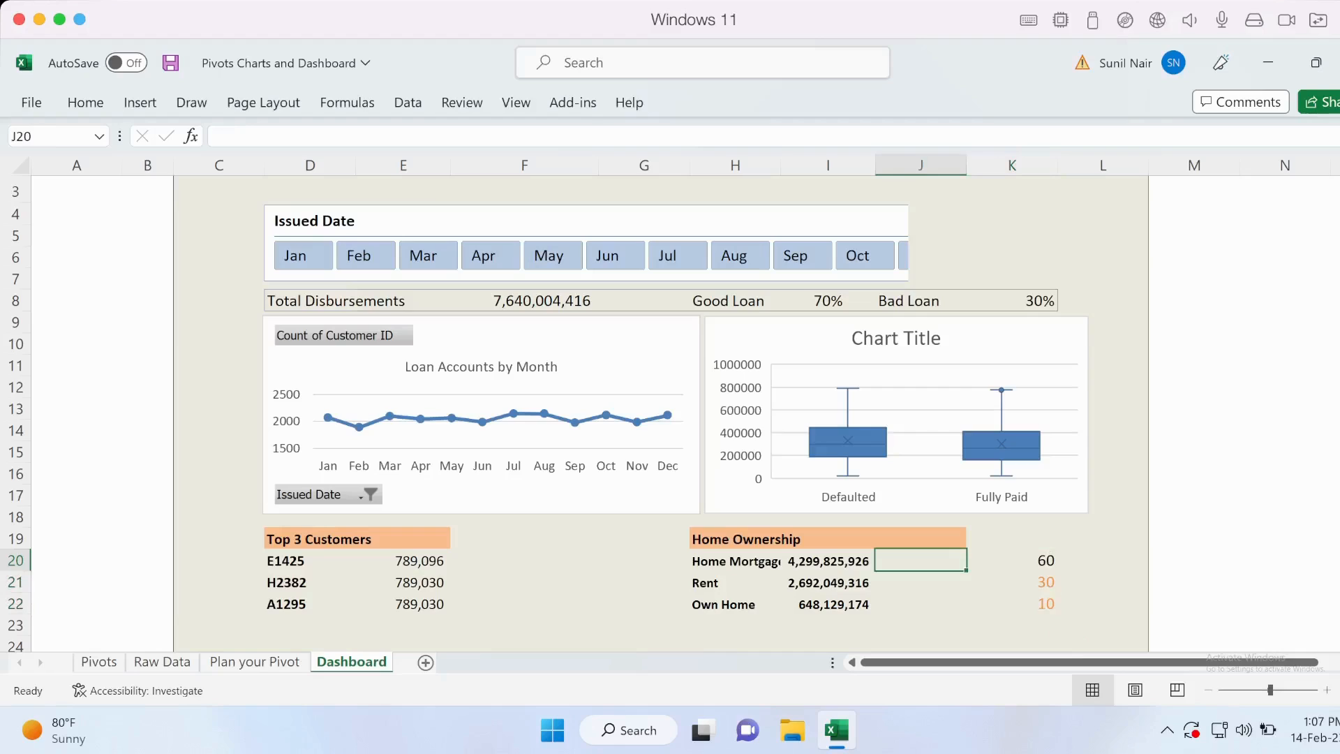
key(Right)
key(Down)
key(Down)
key(Left)
key(Up)
key(Up)
Enter the formula =REPT("|",K20) in J20 to draw an in-cell bar for Home Mortgage.
text(=rep)
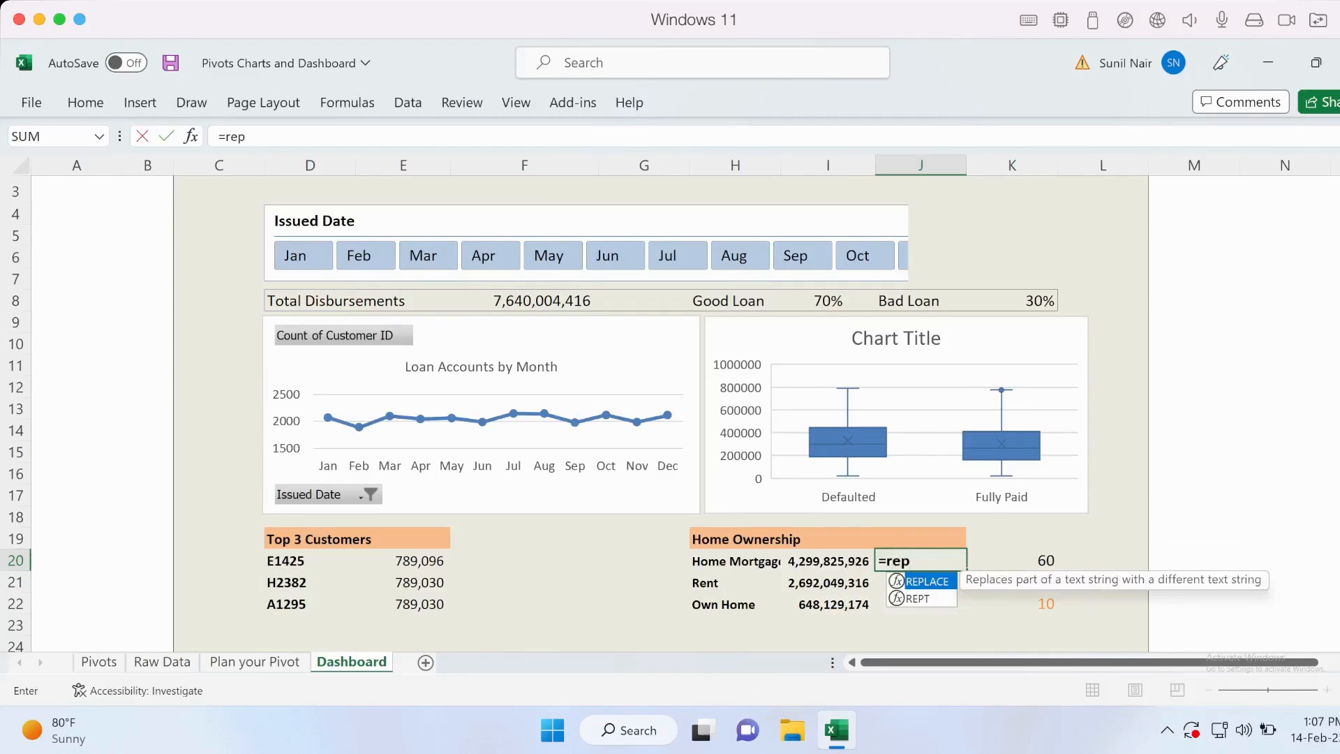
text(t)
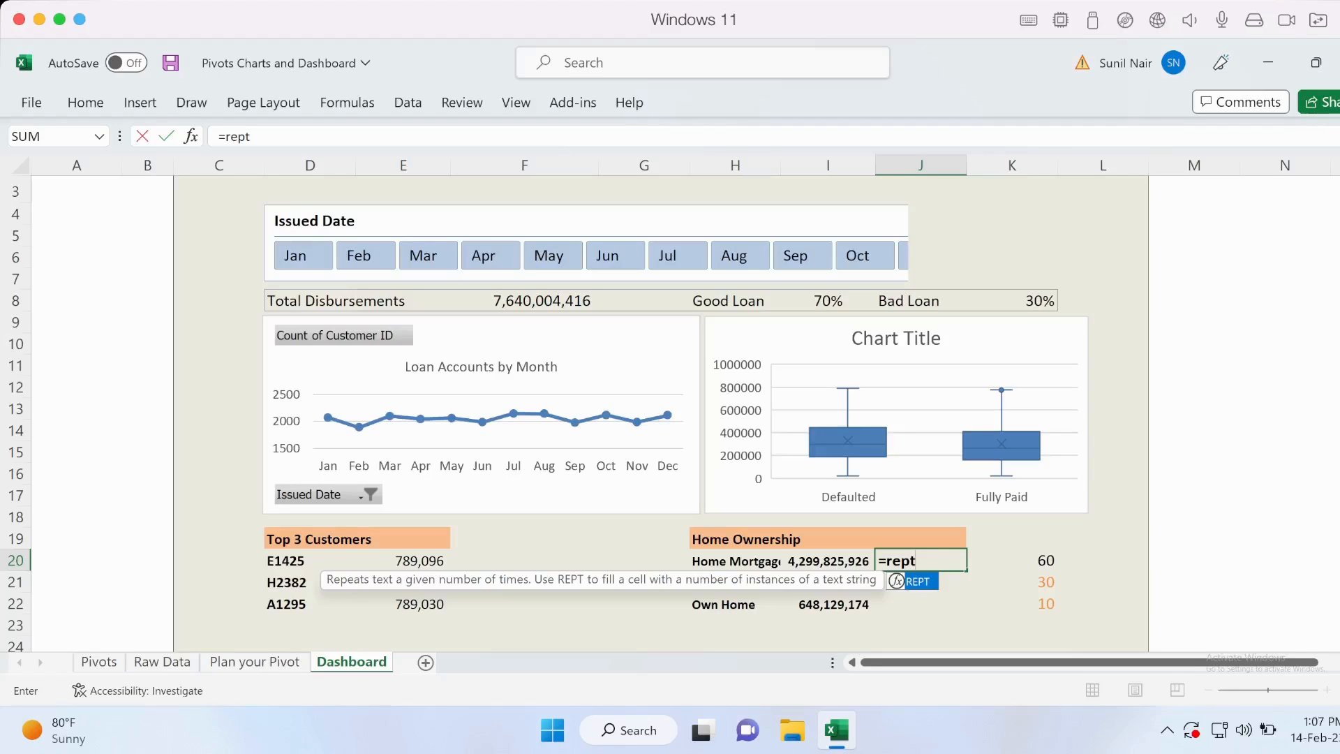
text(()
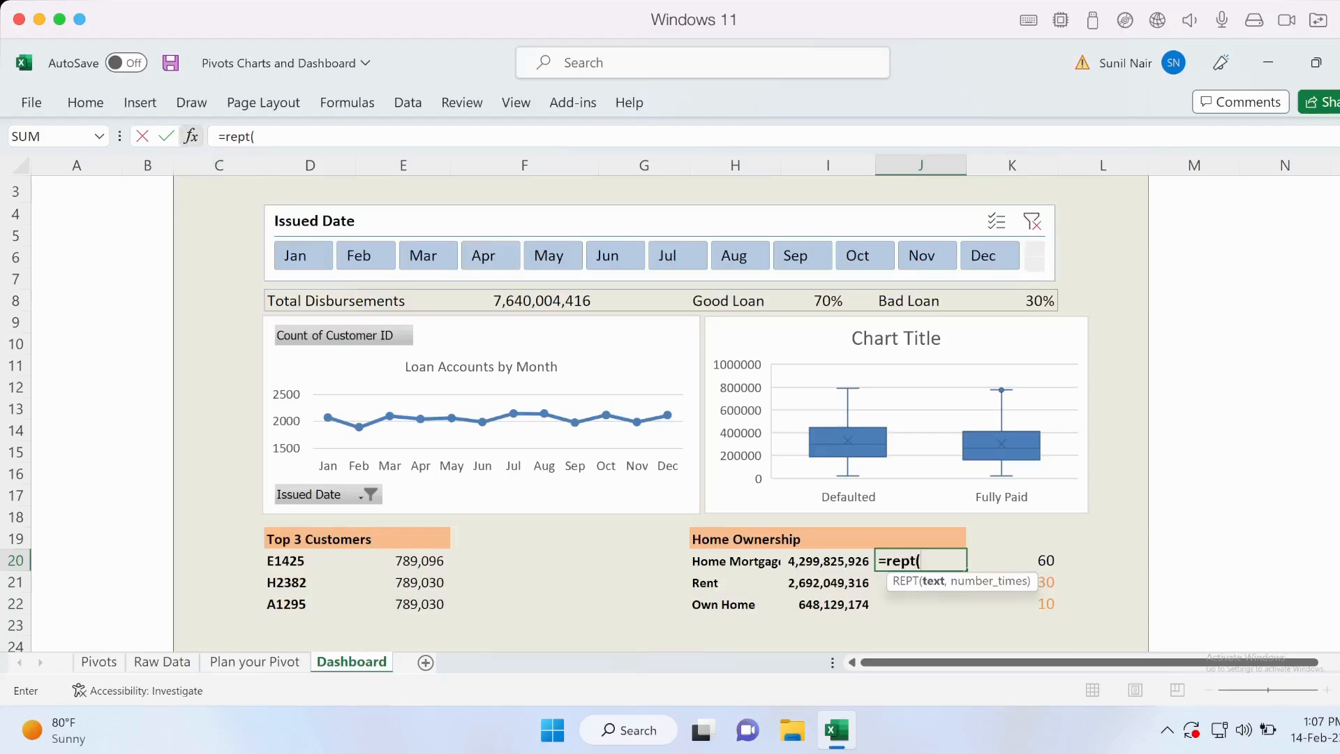
key(ctrl+a)
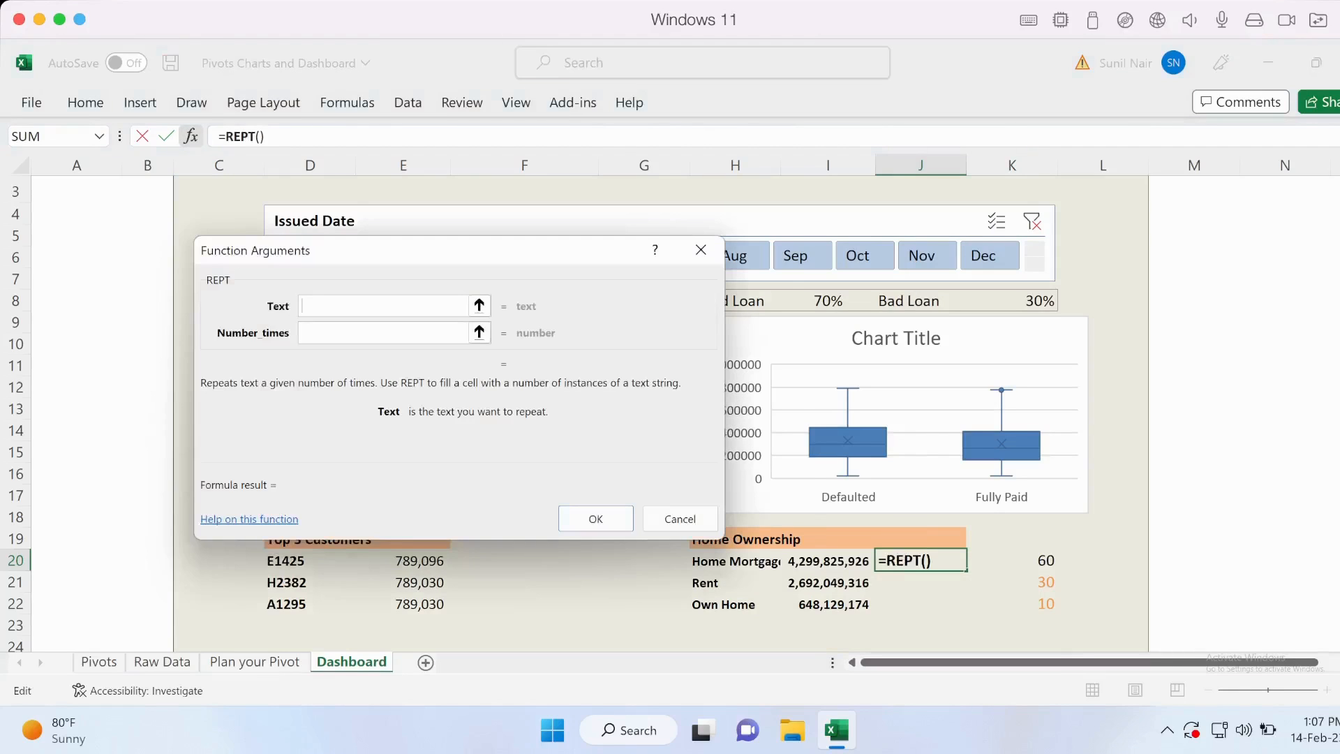
drag(475, 250, 522, 260)
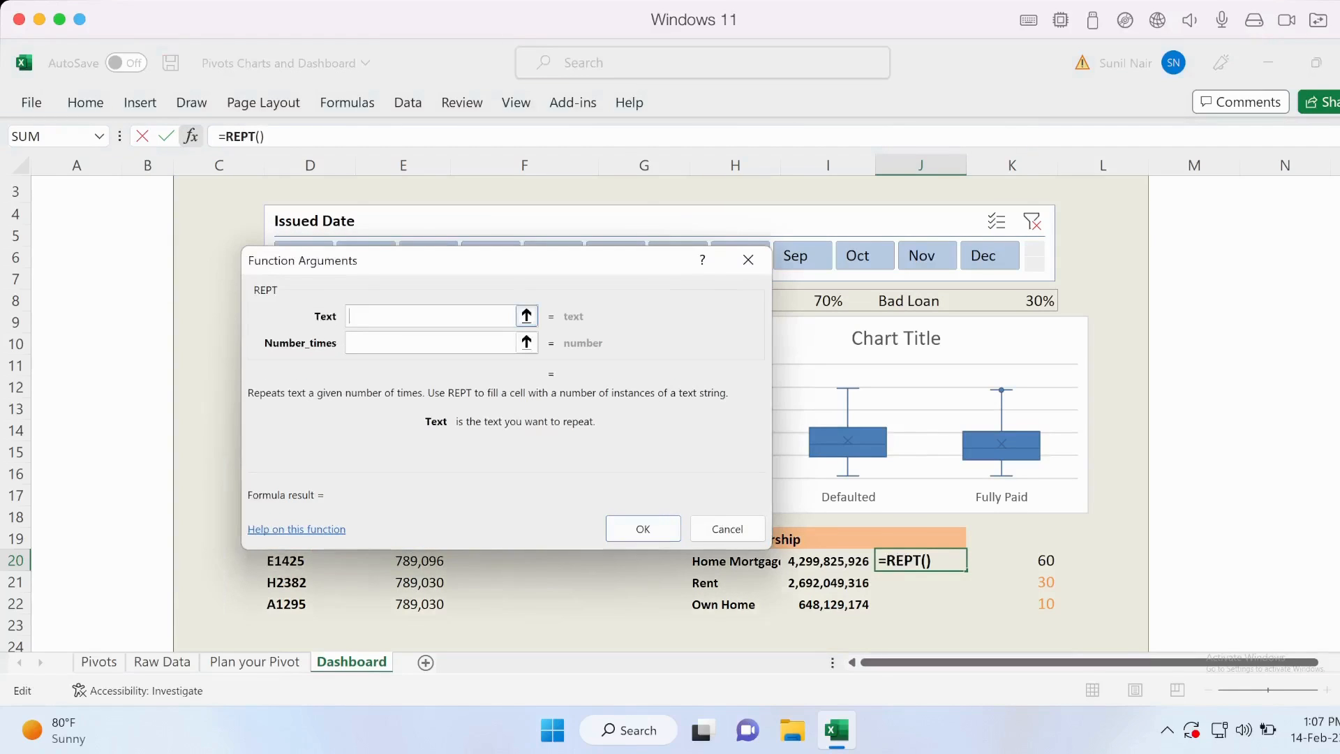
text("|")
key(Tab)
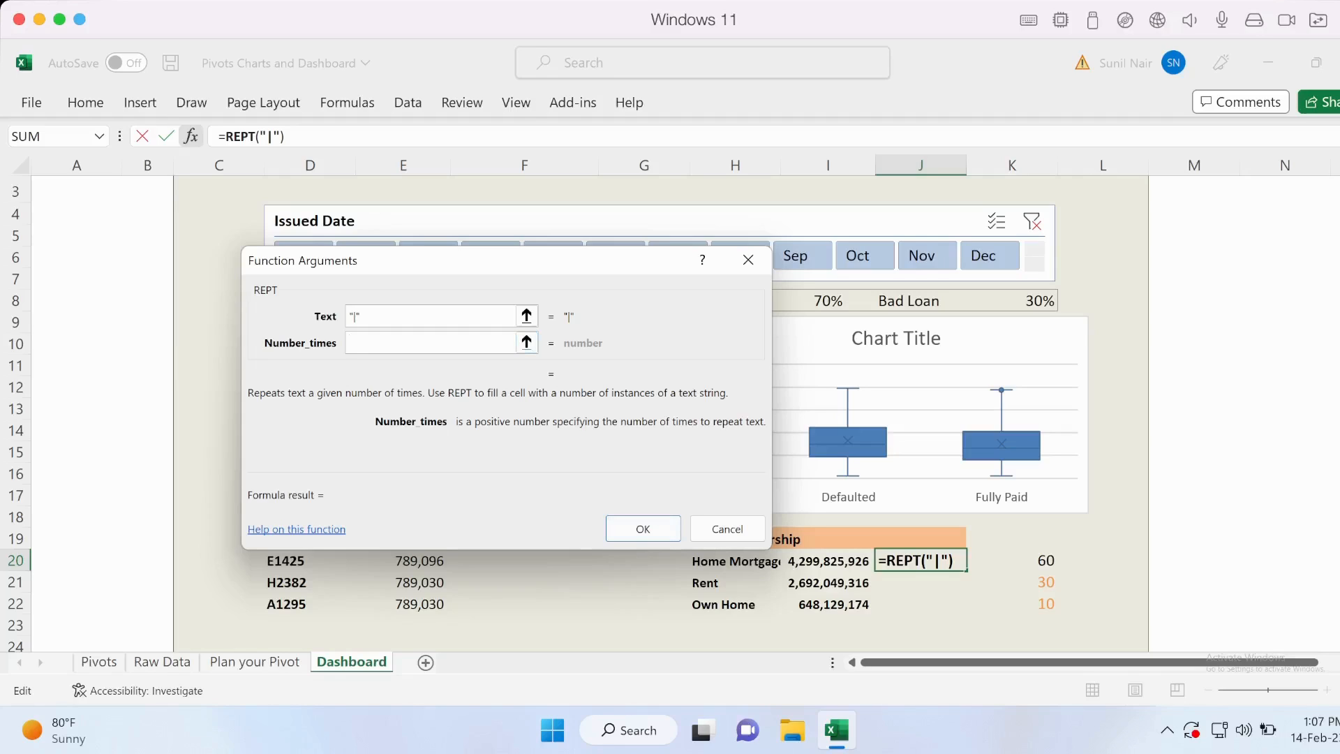
click(1013, 561)
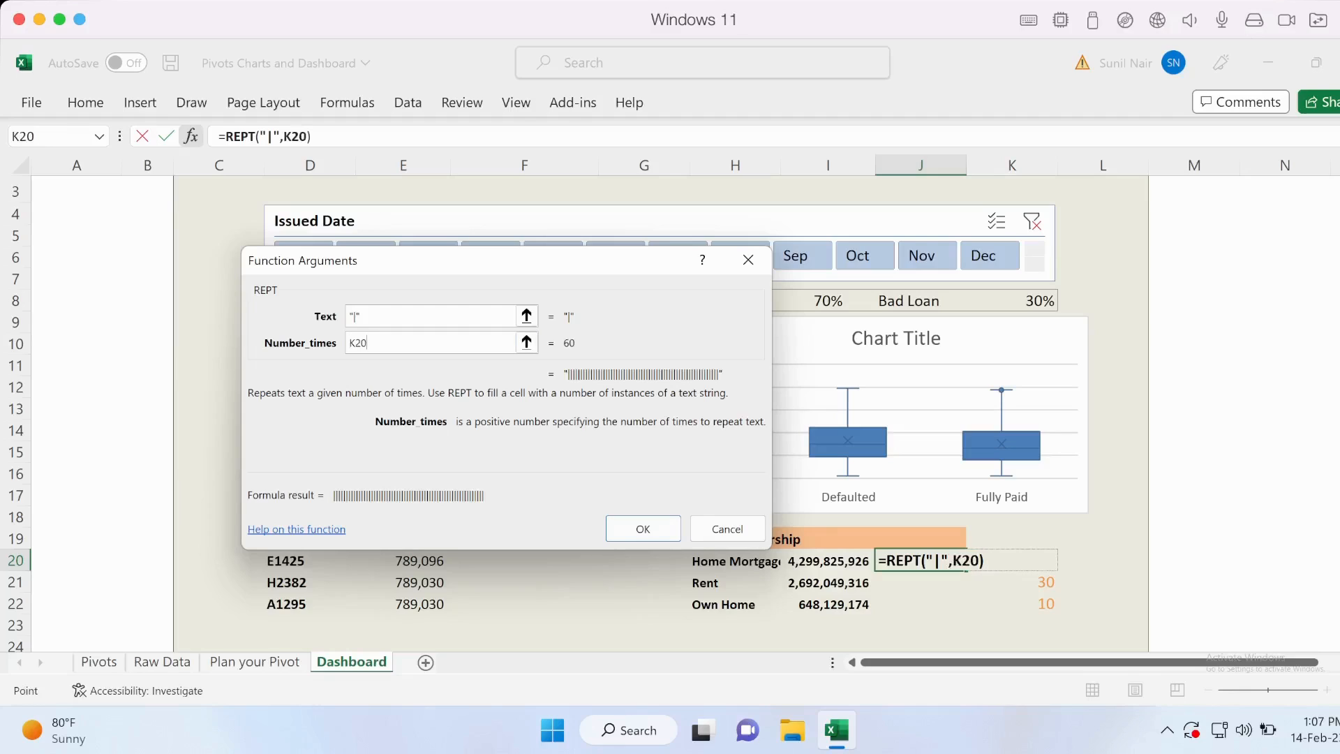
click(643, 529)
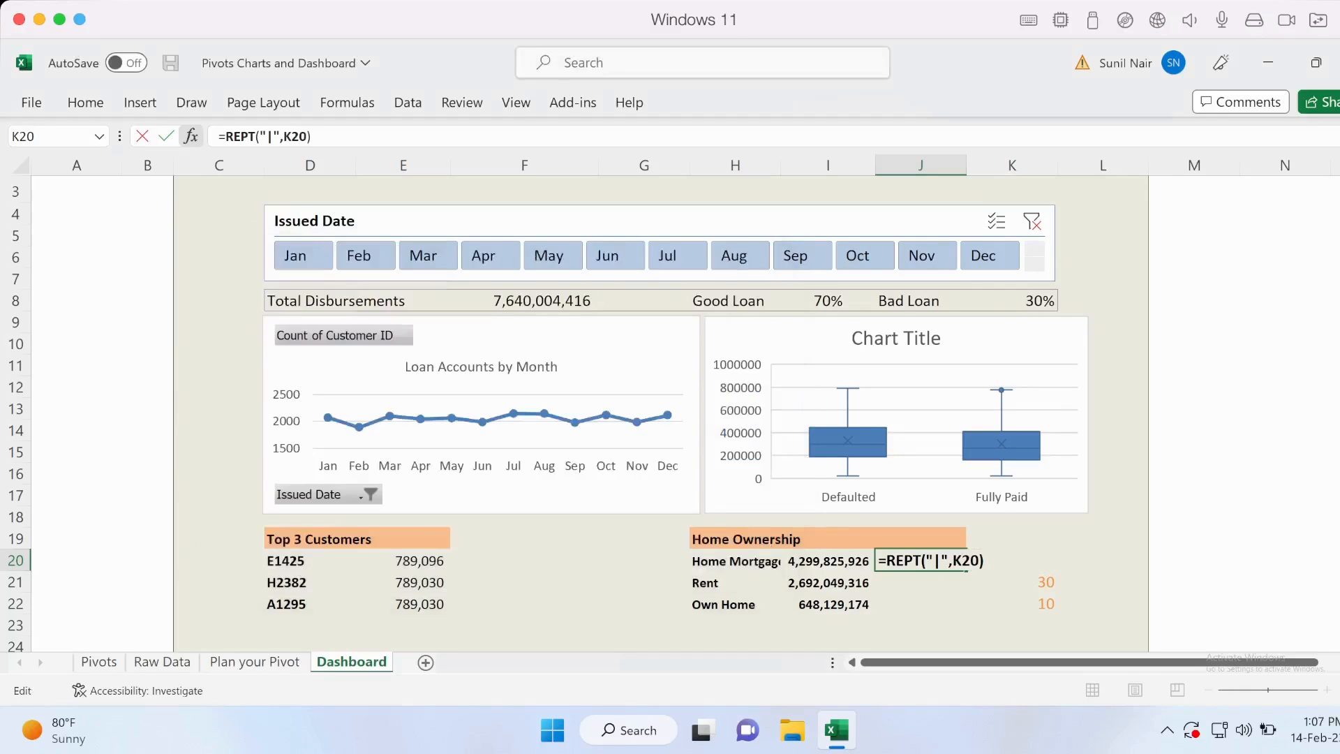
click(921, 582)
click(921, 560)
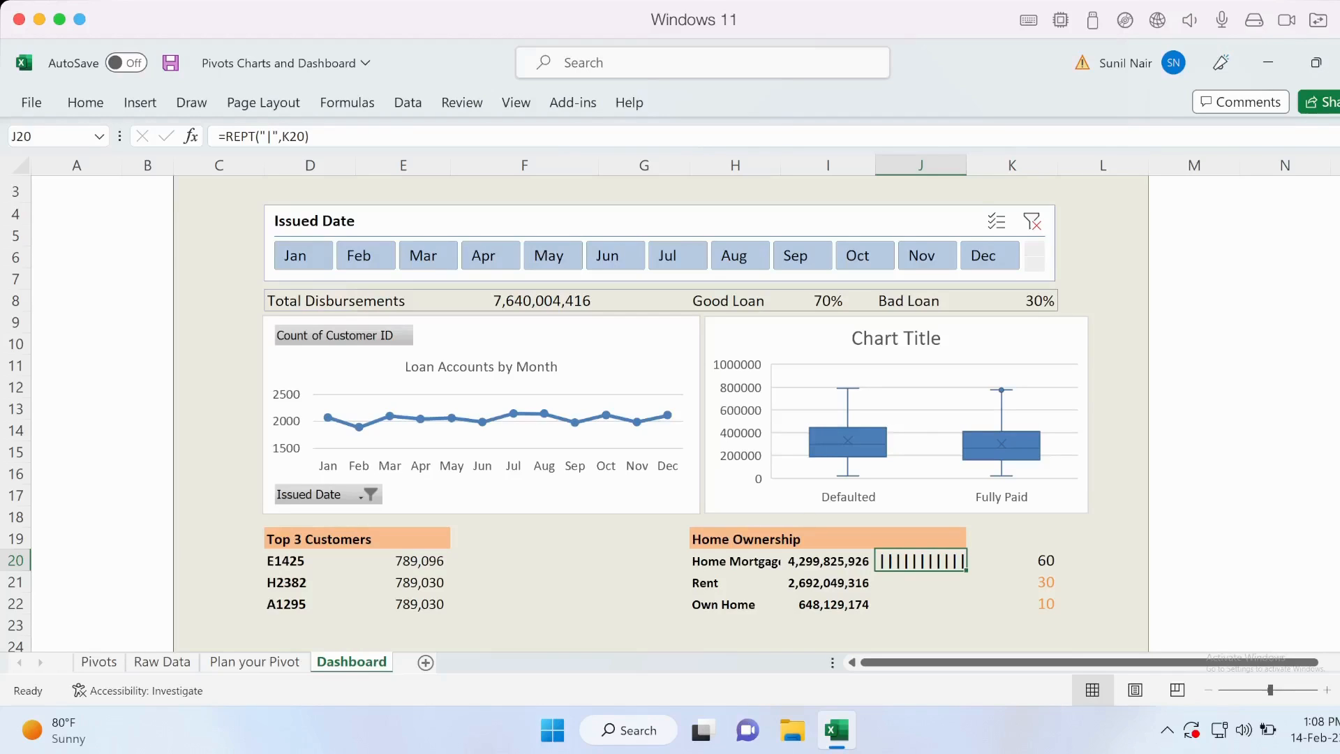
Set the font of the repeated bars in J20 to Playbill at size 10.
click(85, 103)
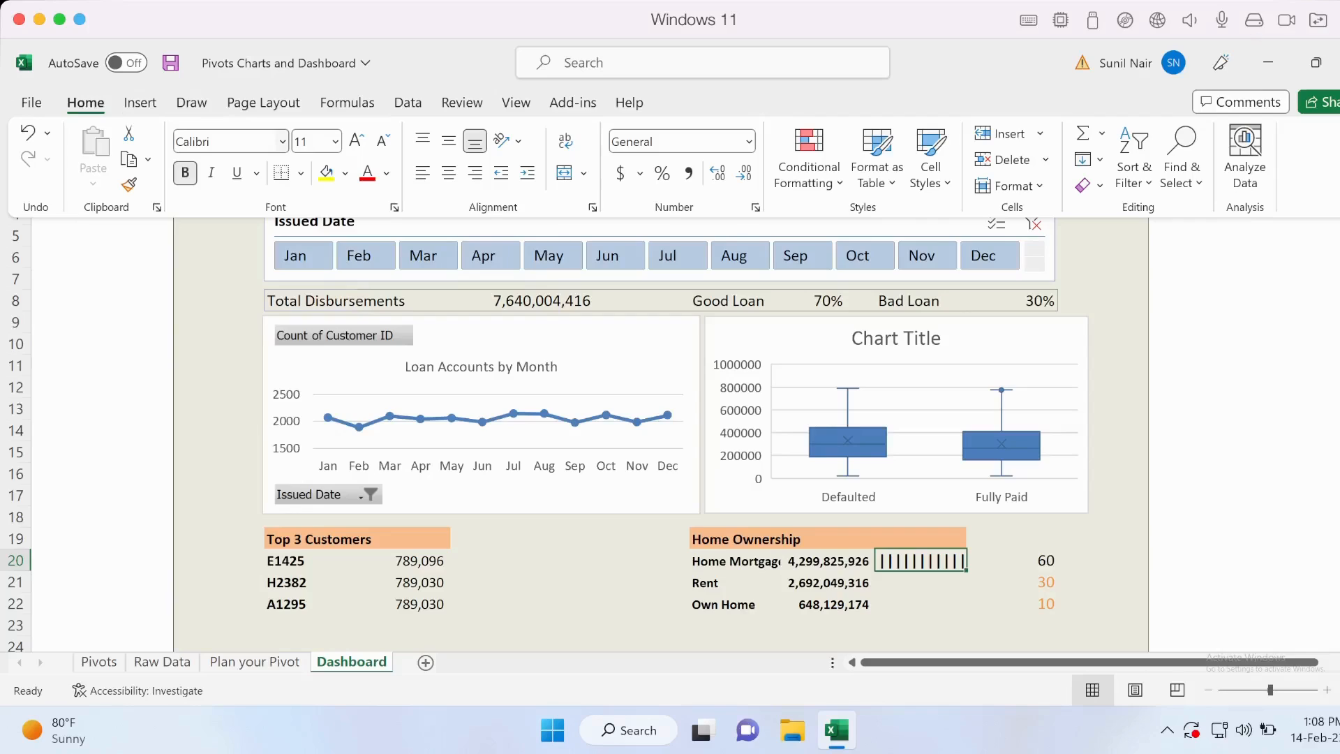
click(225, 141)
text(Playbill)
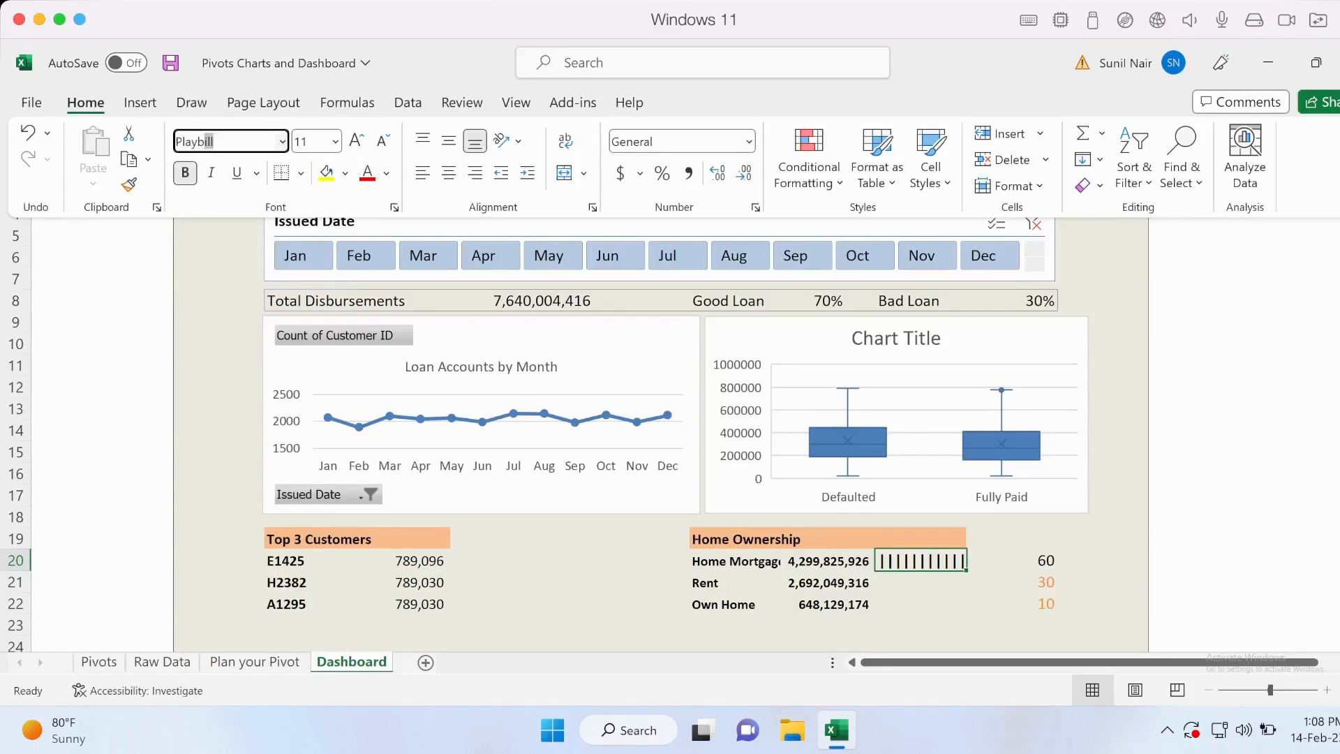
key(Return)
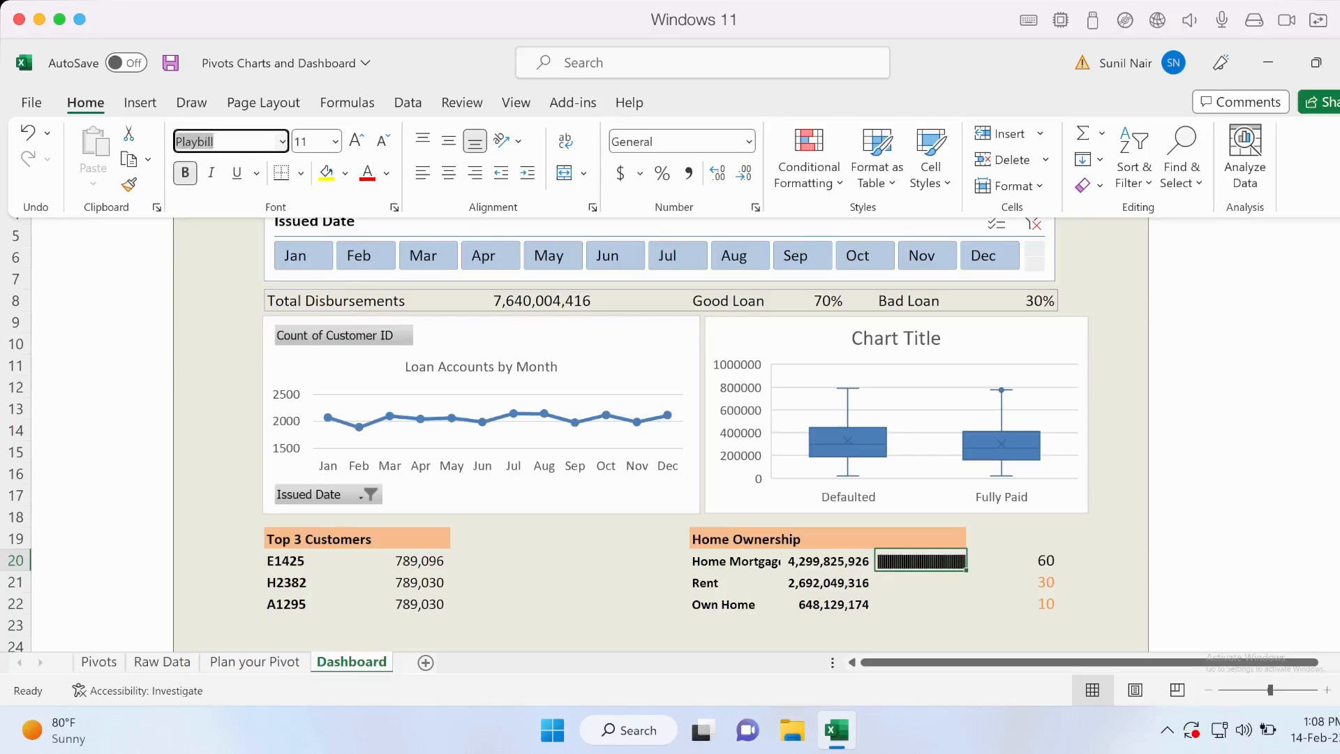
key(ctrl+F1)
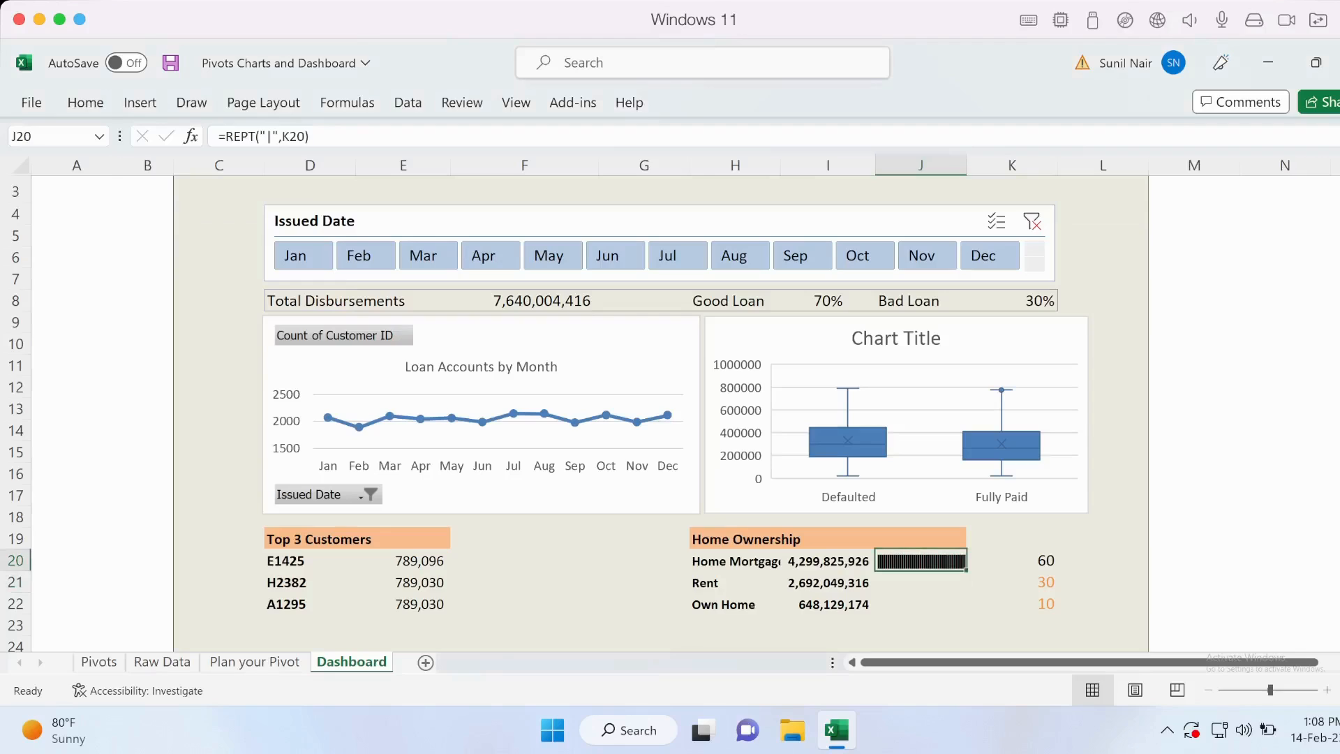
click(85, 103)
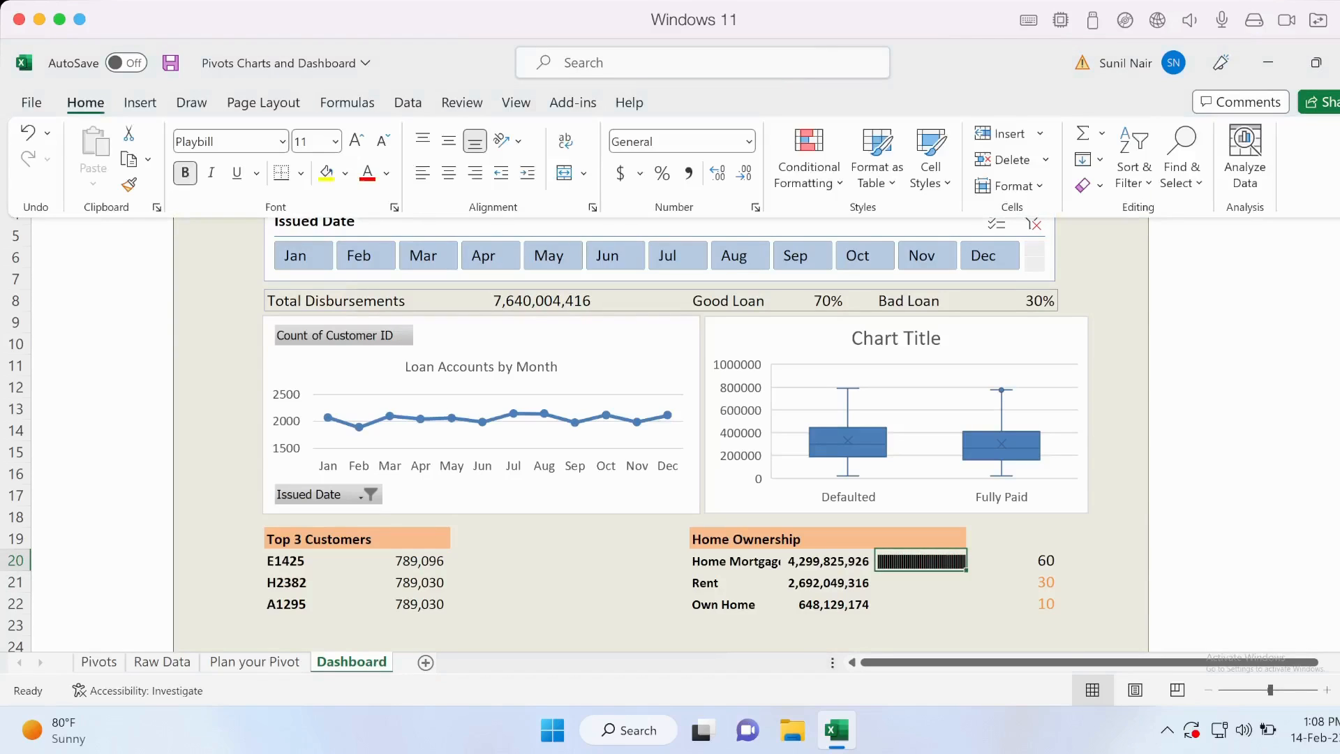
click(308, 141)
text(10)
key(Return)
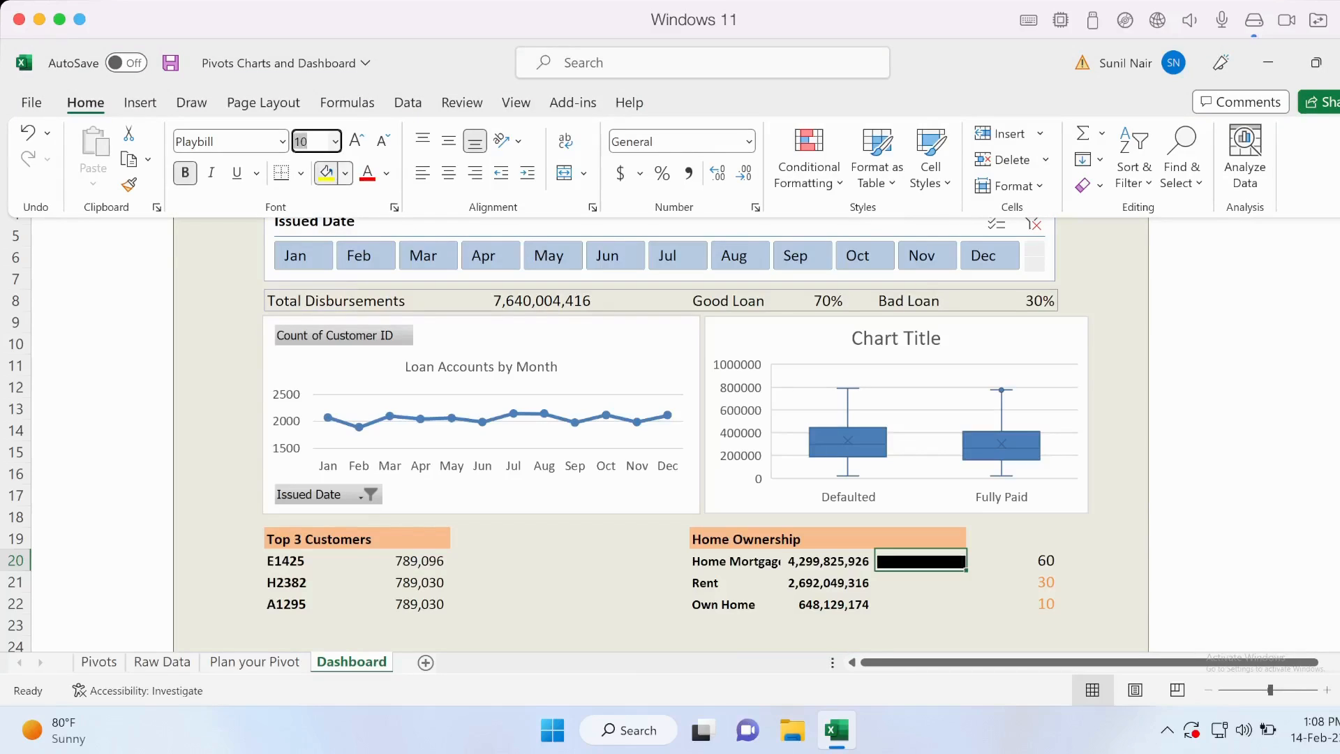
click(345, 173)
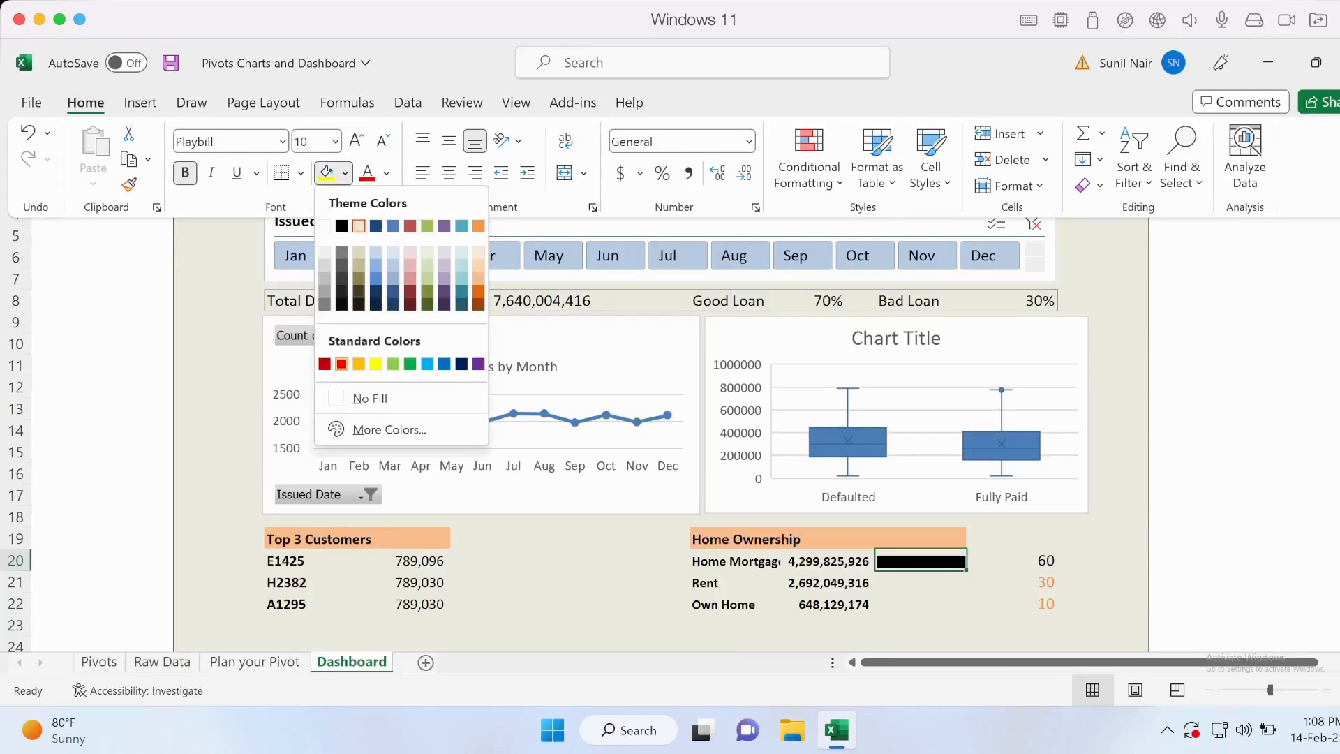
click(410, 364)
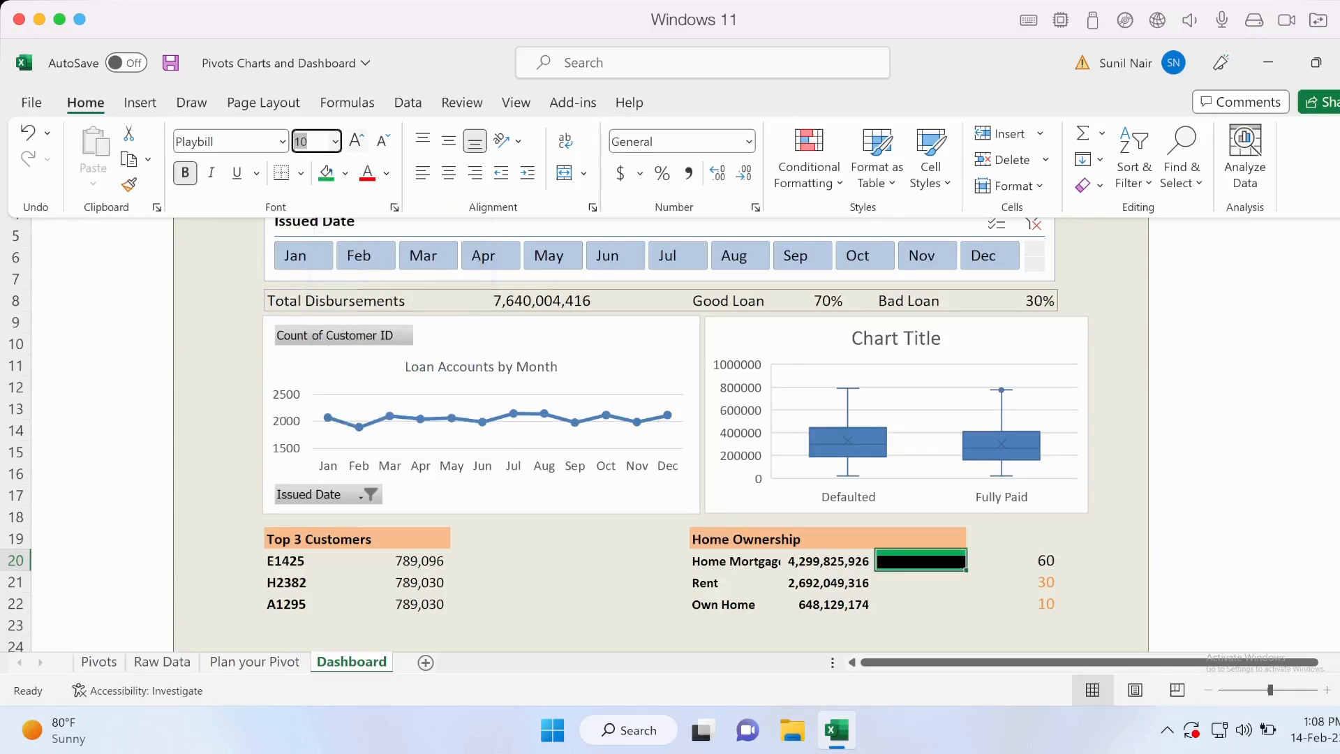
click(345, 173)
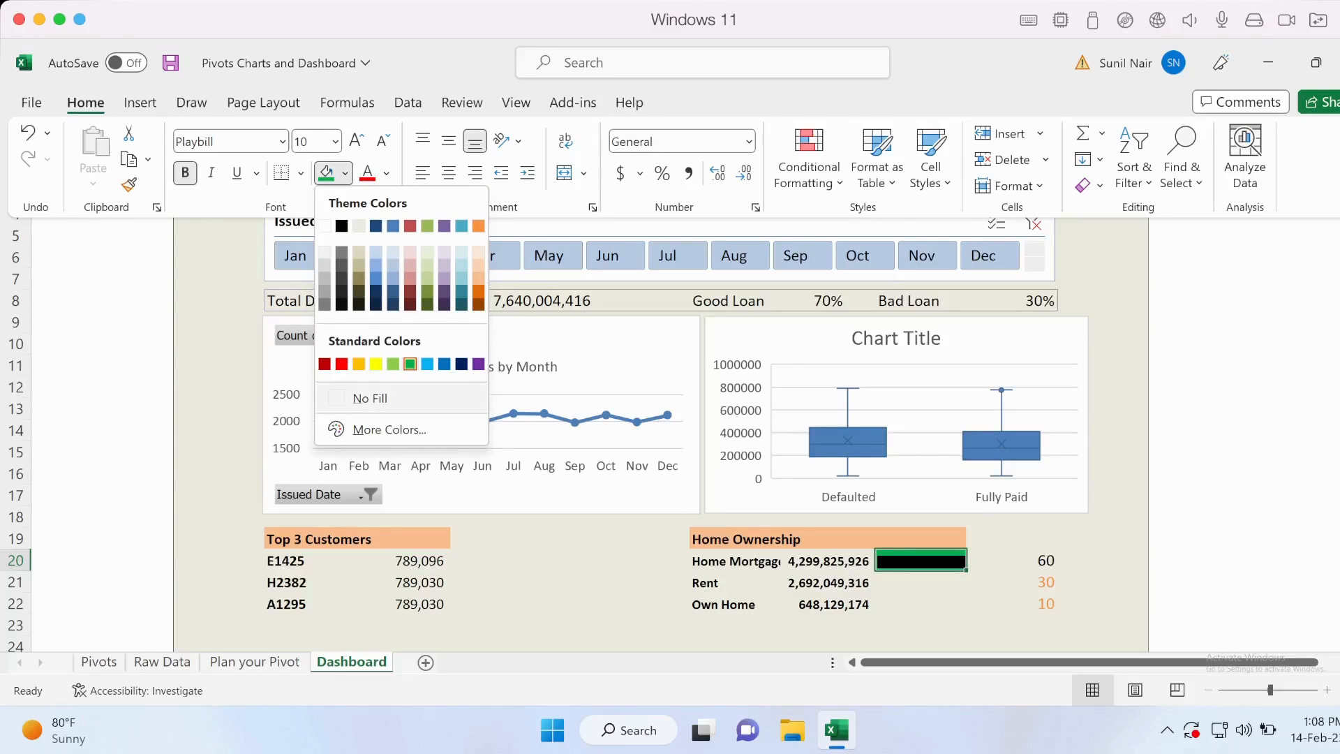
click(370, 398)
Set the font colour of the Home Mortgage bar in J20 to the standard green.
click(386, 174)
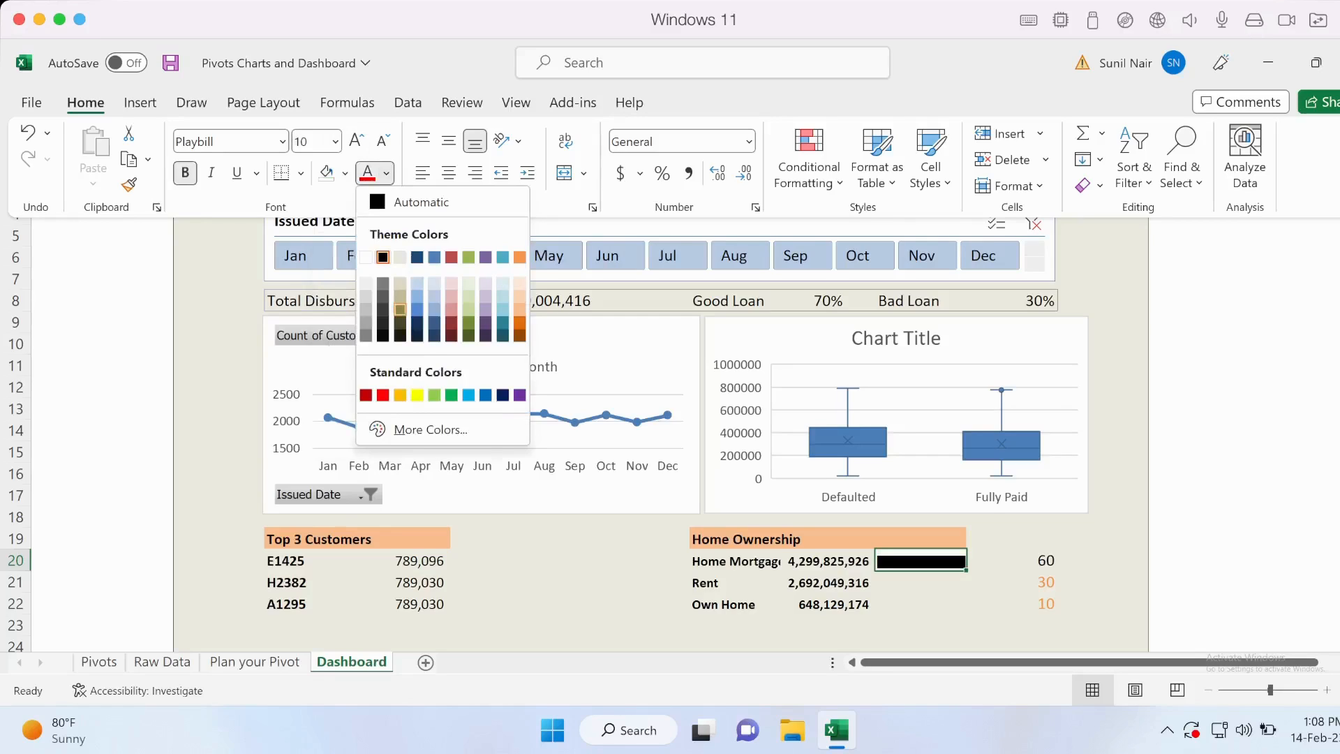
click(451, 395)
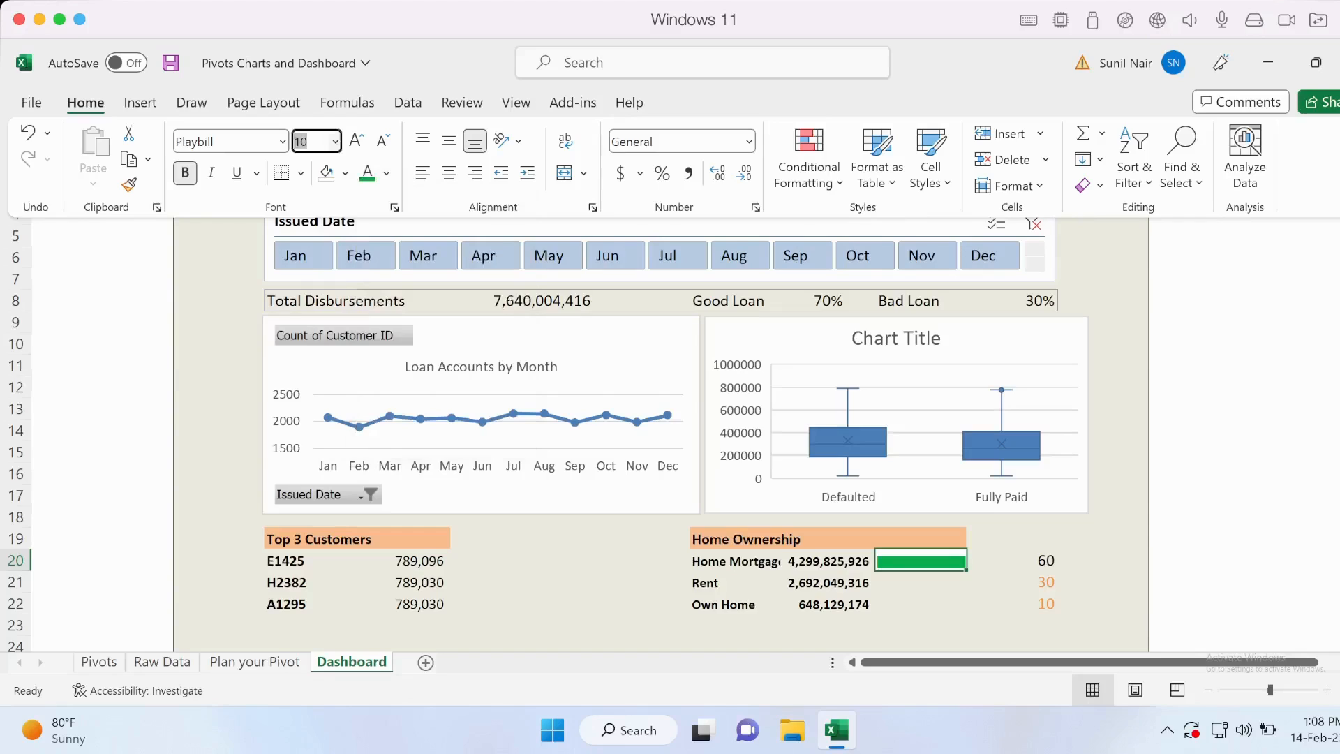
click(920, 582)
click(921, 562)
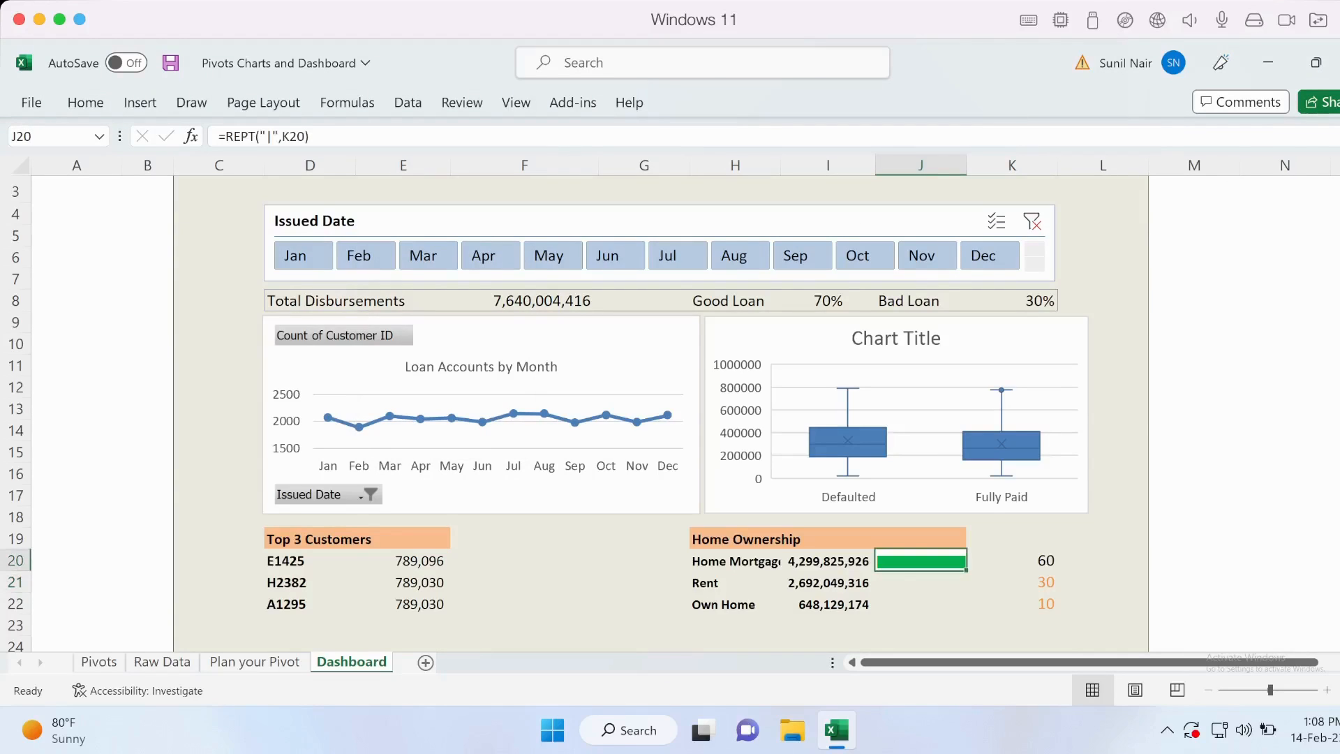
Give J20 a light orange background fill behind the Home Mortgage bar.
click(921, 582)
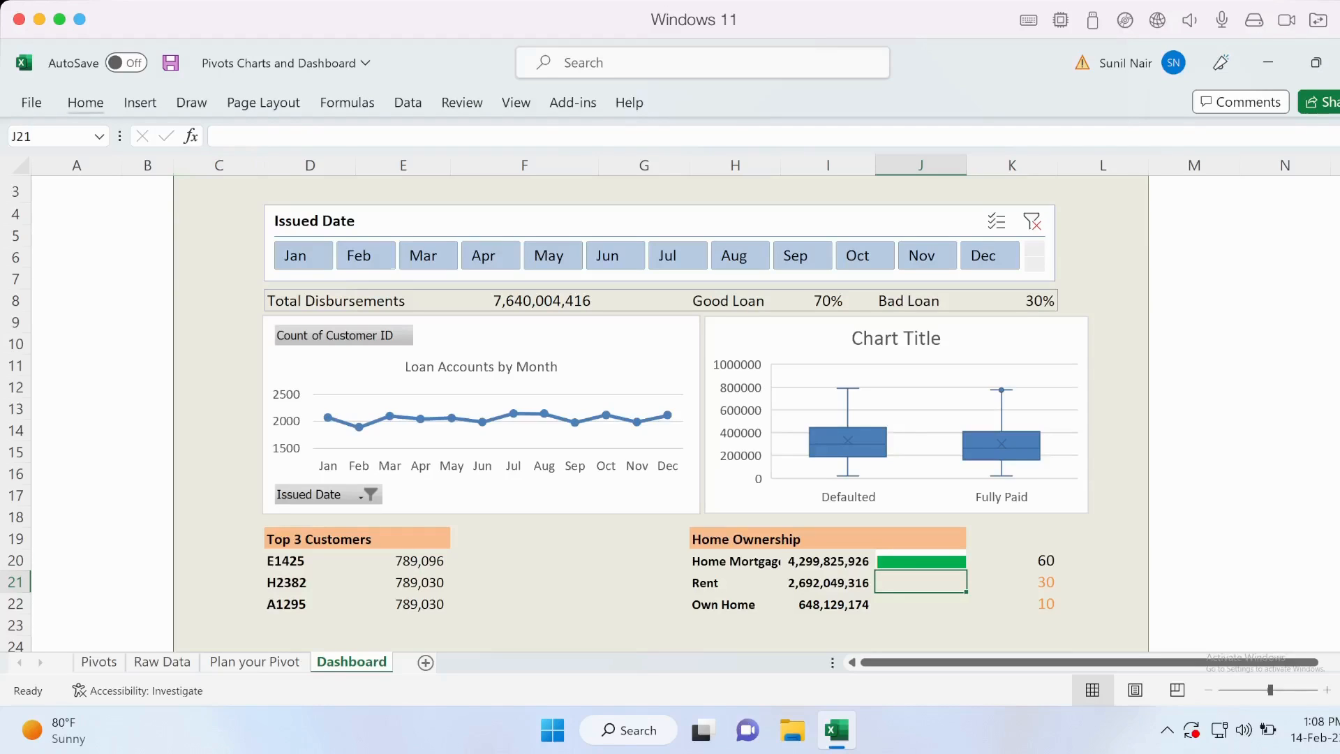
click(921, 561)
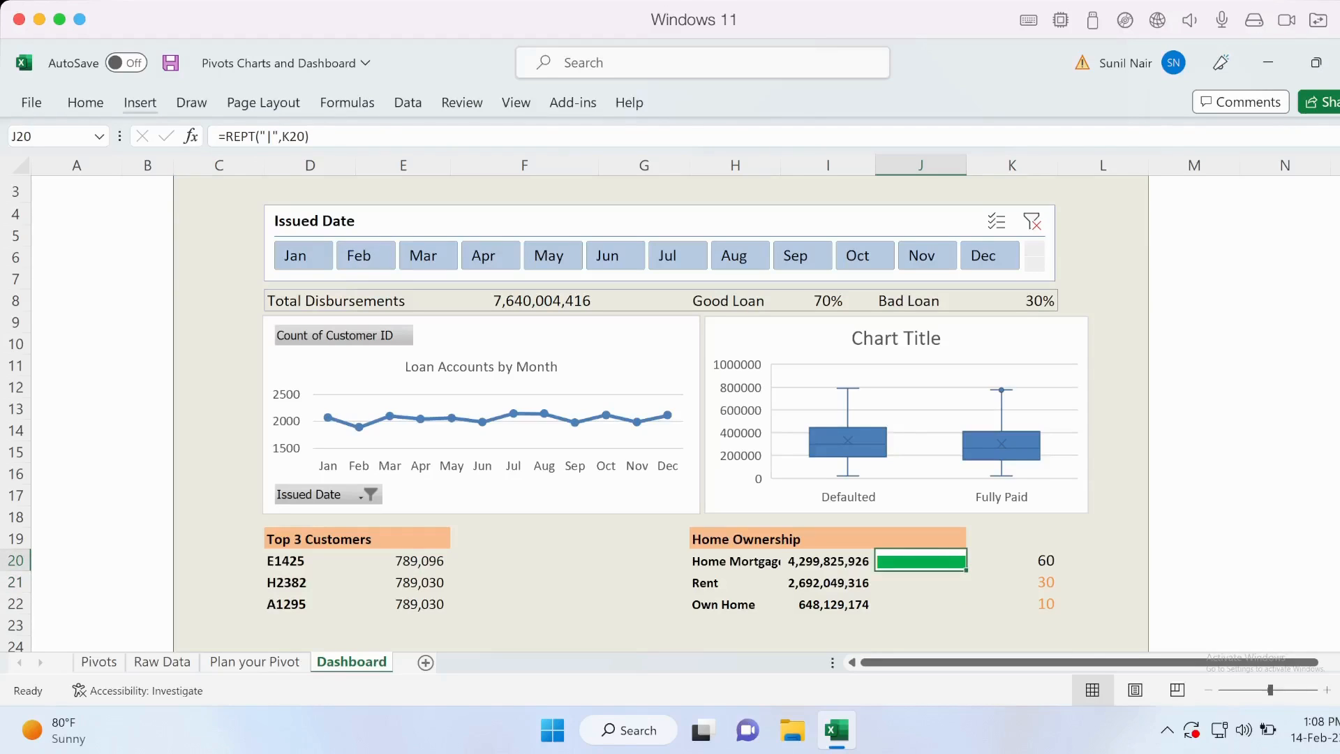
click(85, 102)
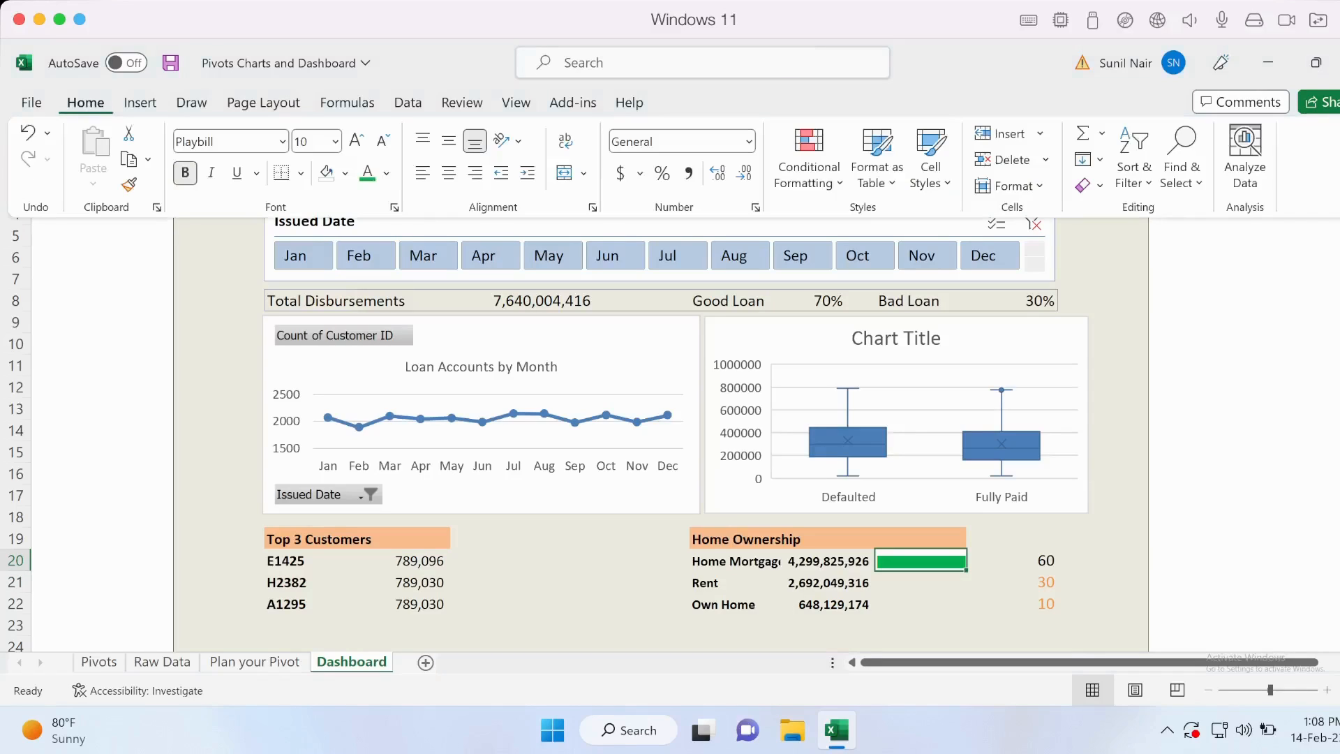
click(345, 173)
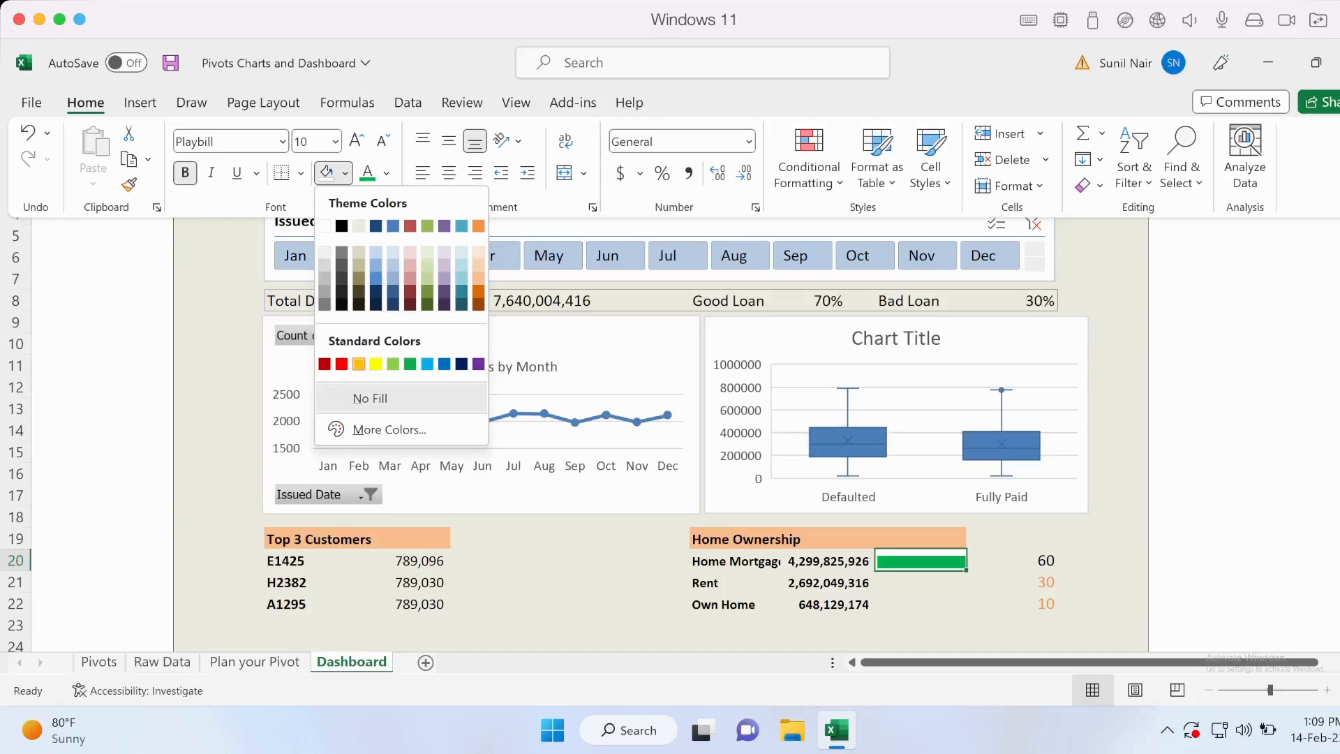
click(370, 399)
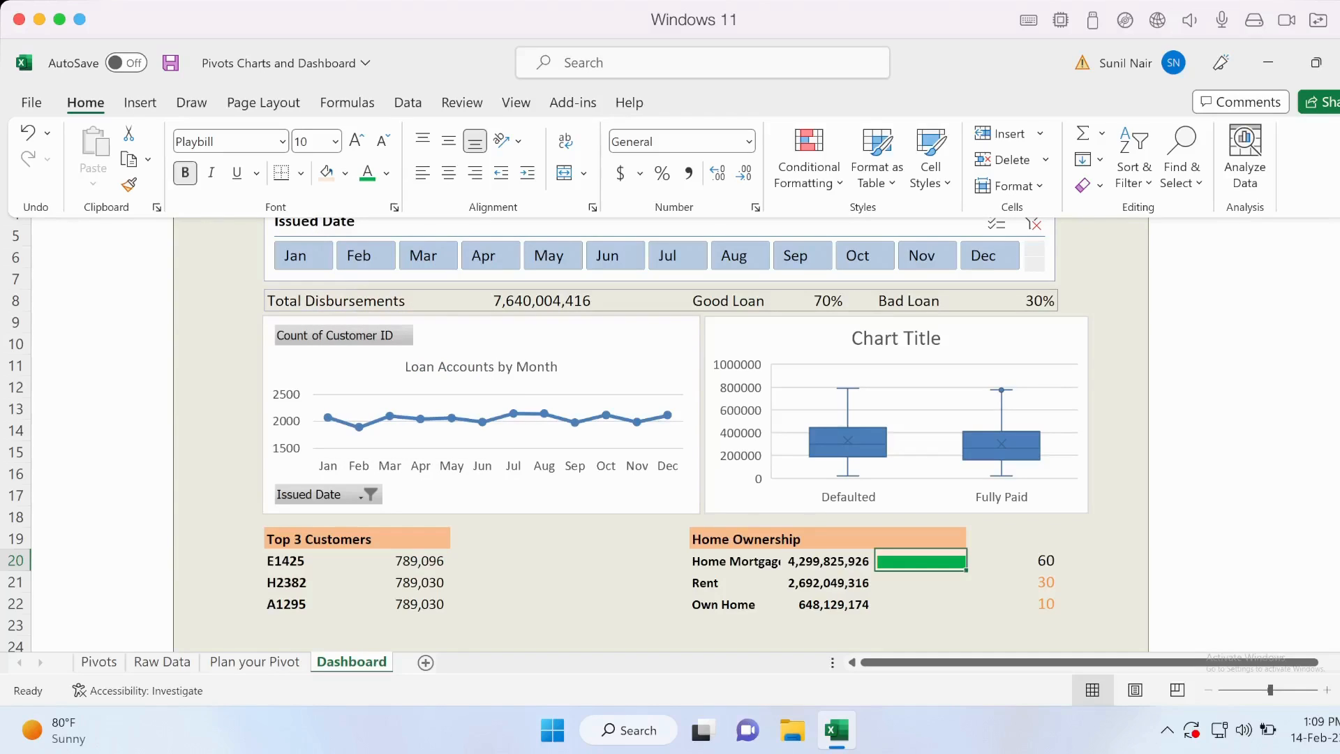
Copy the Home Mortgage bar from J20 into J21 to draw the Rent bar.
click(921, 582)
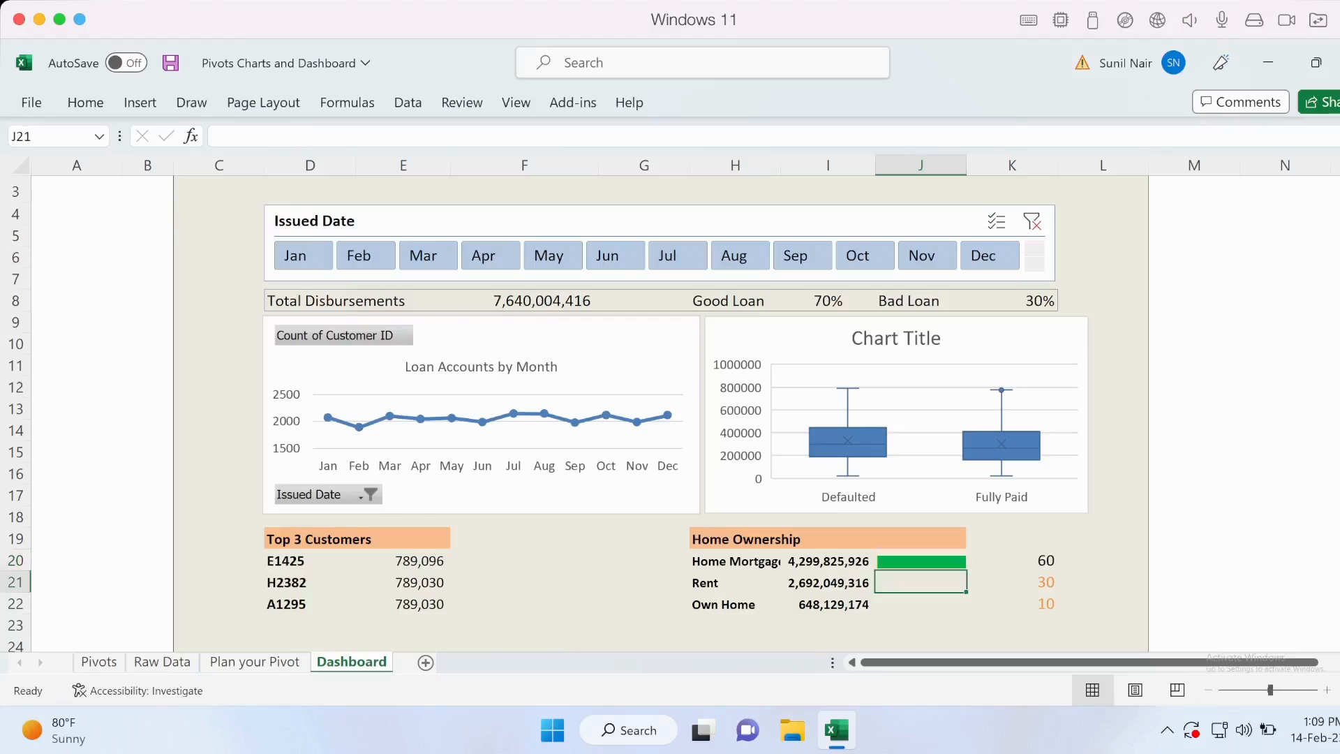
click(921, 561)
text(x)
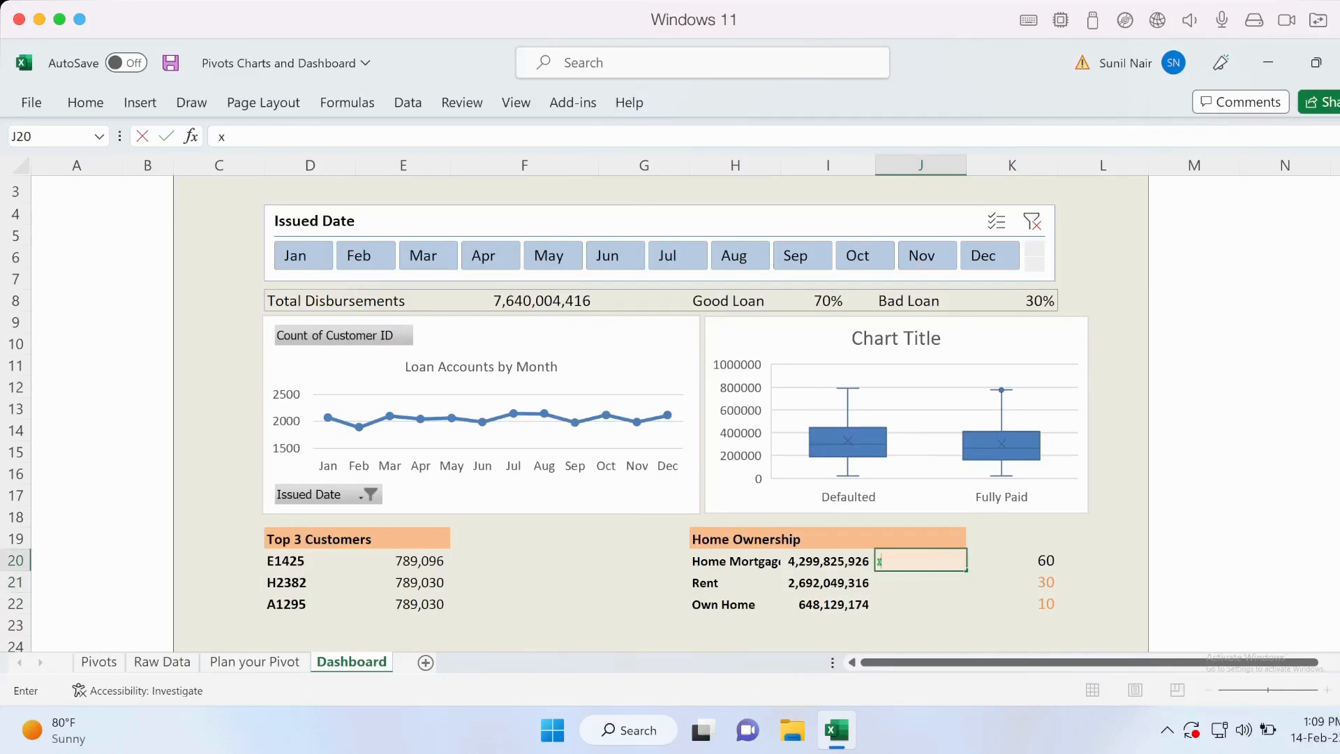
key(Escape)
key(ctrl+c)
key(Down)
key(ctrl+v)
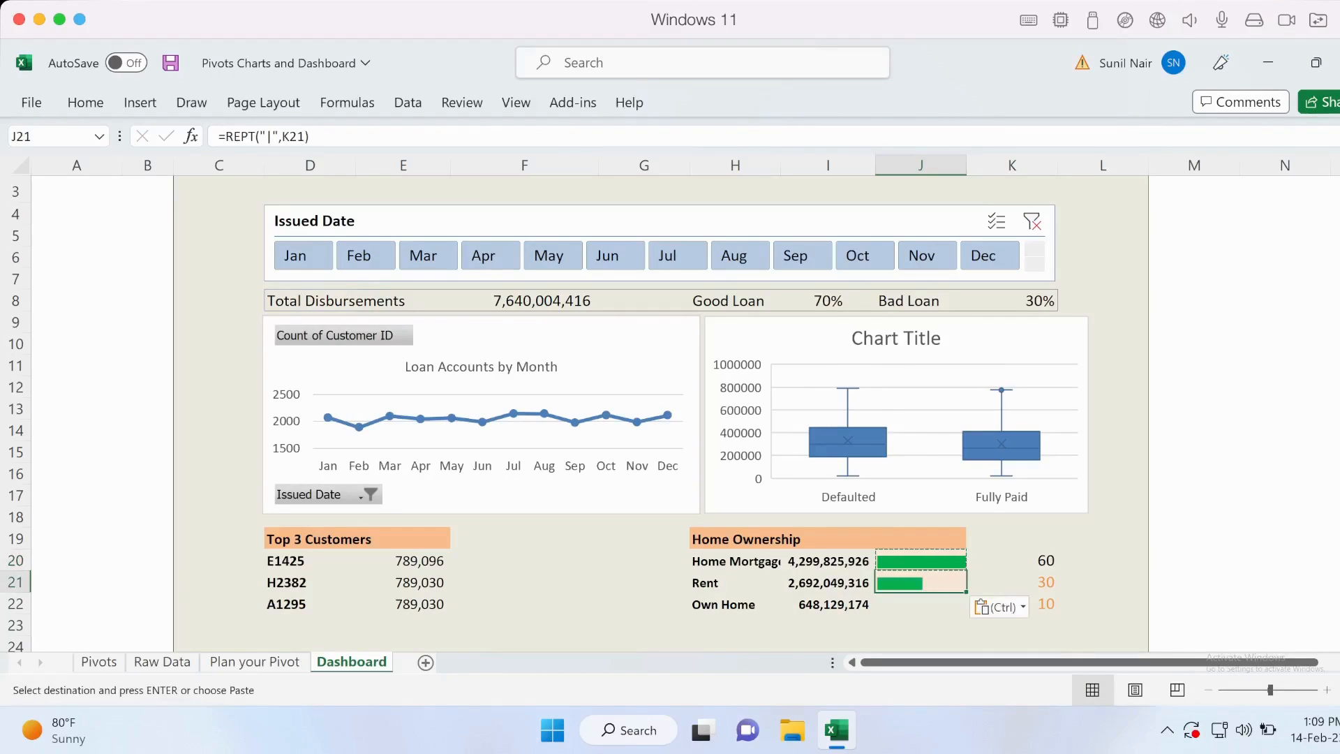
key(Down)
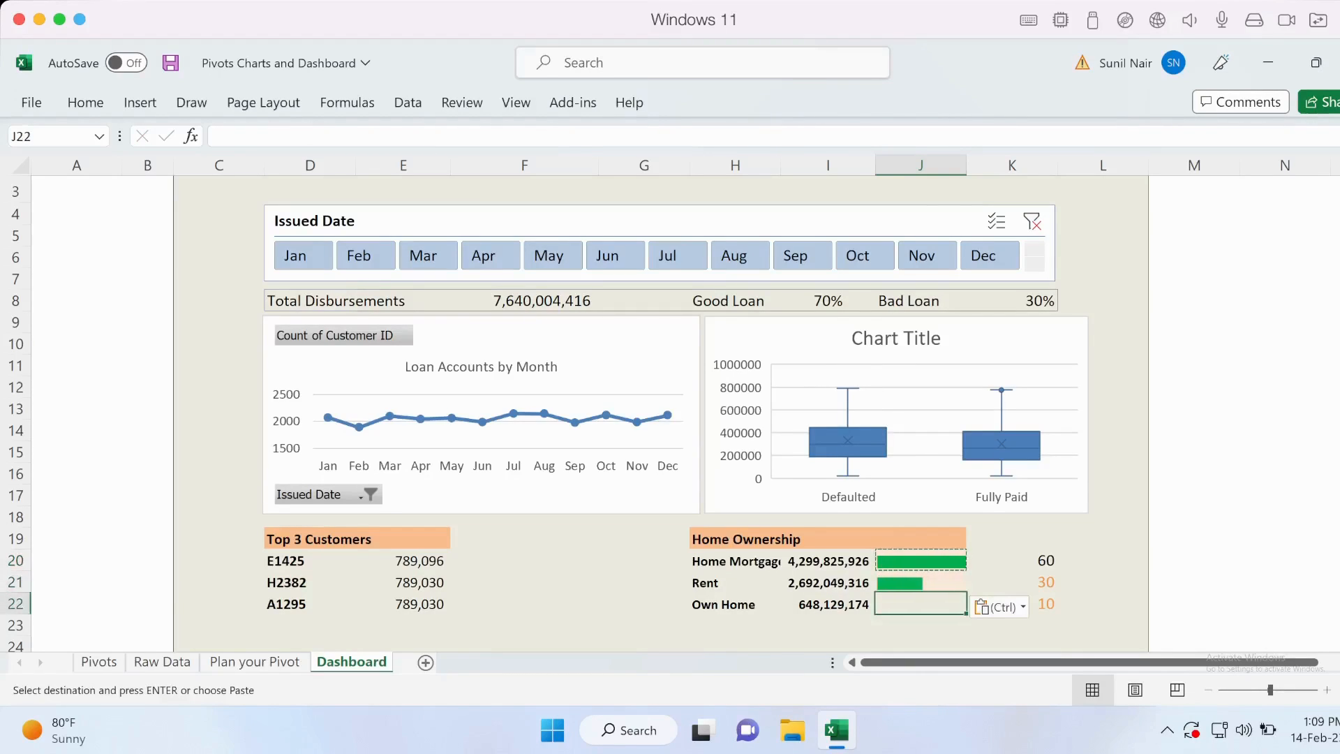
click(828, 643)
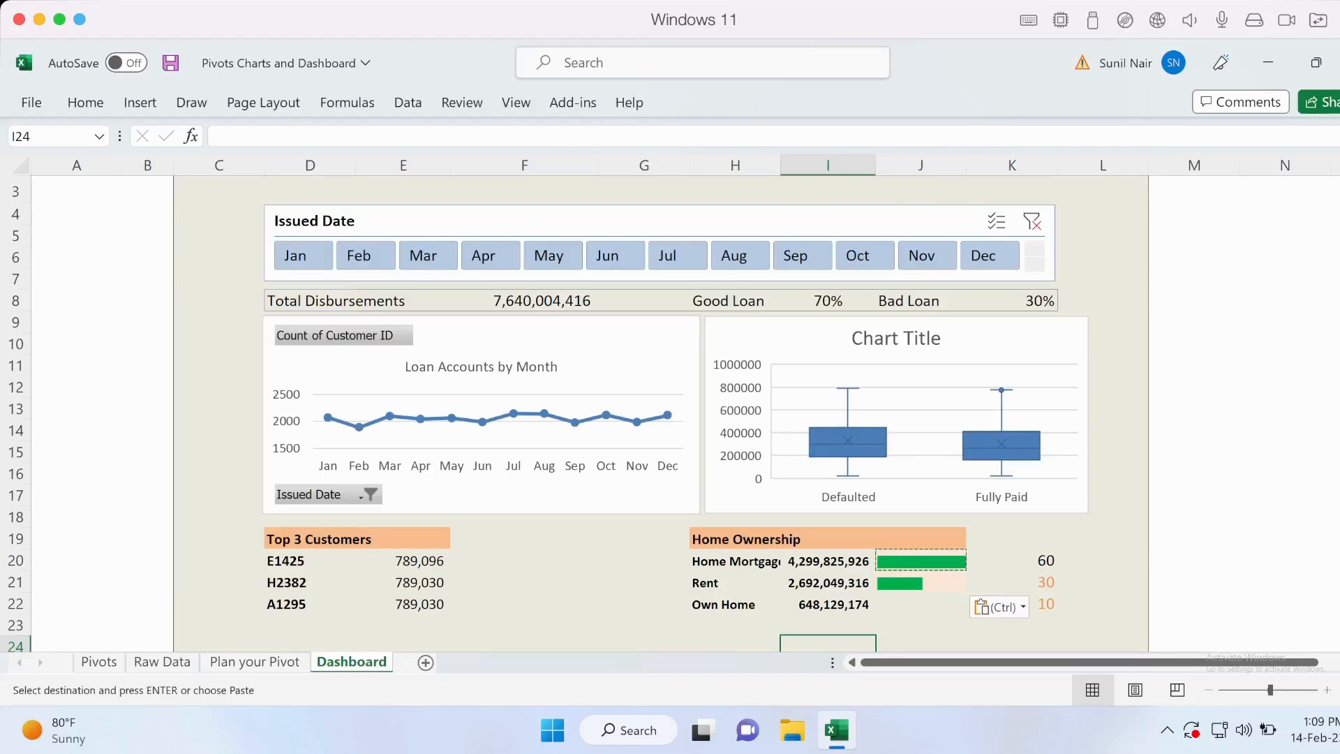
Copy the Rent bar from J21 into J22 to draw the Own Home bar.
click(921, 582)
key(ctrl+c)
key(Down)
key(ctrl+v)
click(1103, 604)
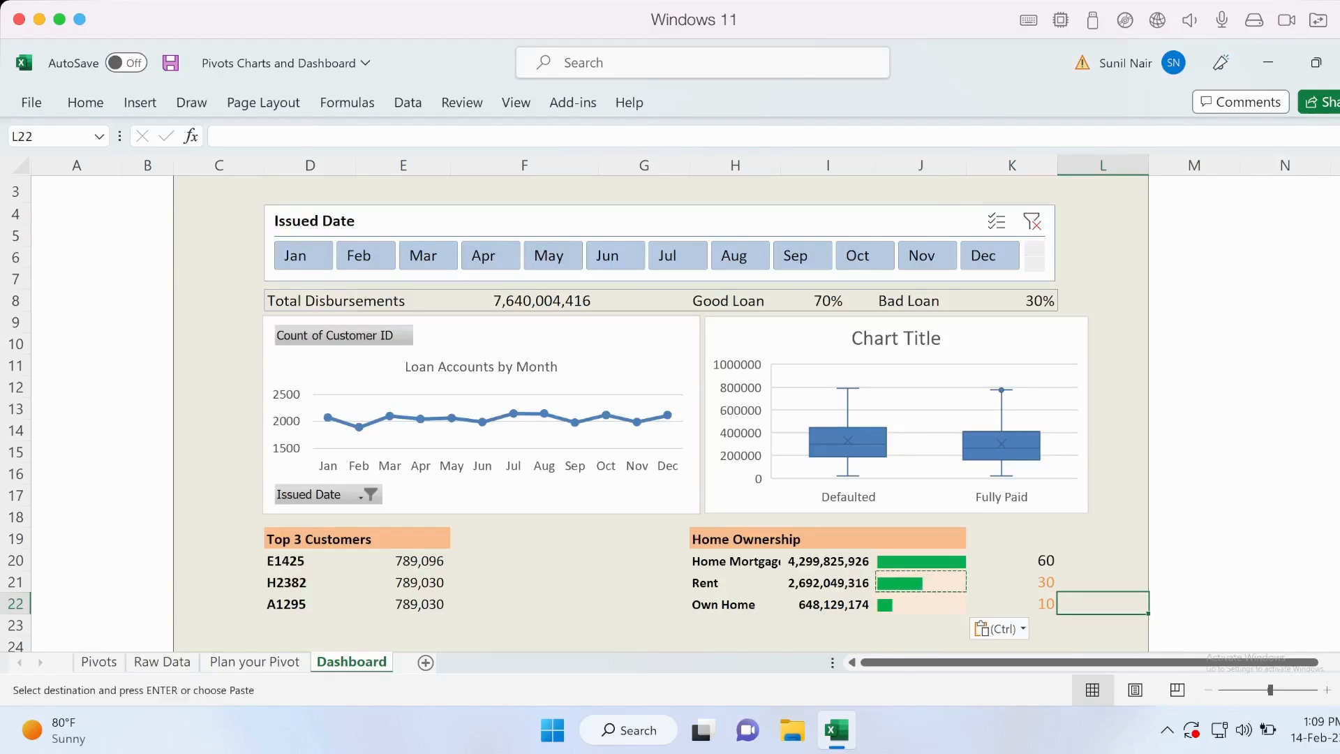
Compare the Home Ownership amounts in column I with the bar formulas in J20 and J21 and their helper values in column K.
click(828, 562)
click(828, 583)
click(828, 605)
click(828, 583)
key(Up)
key(Right)
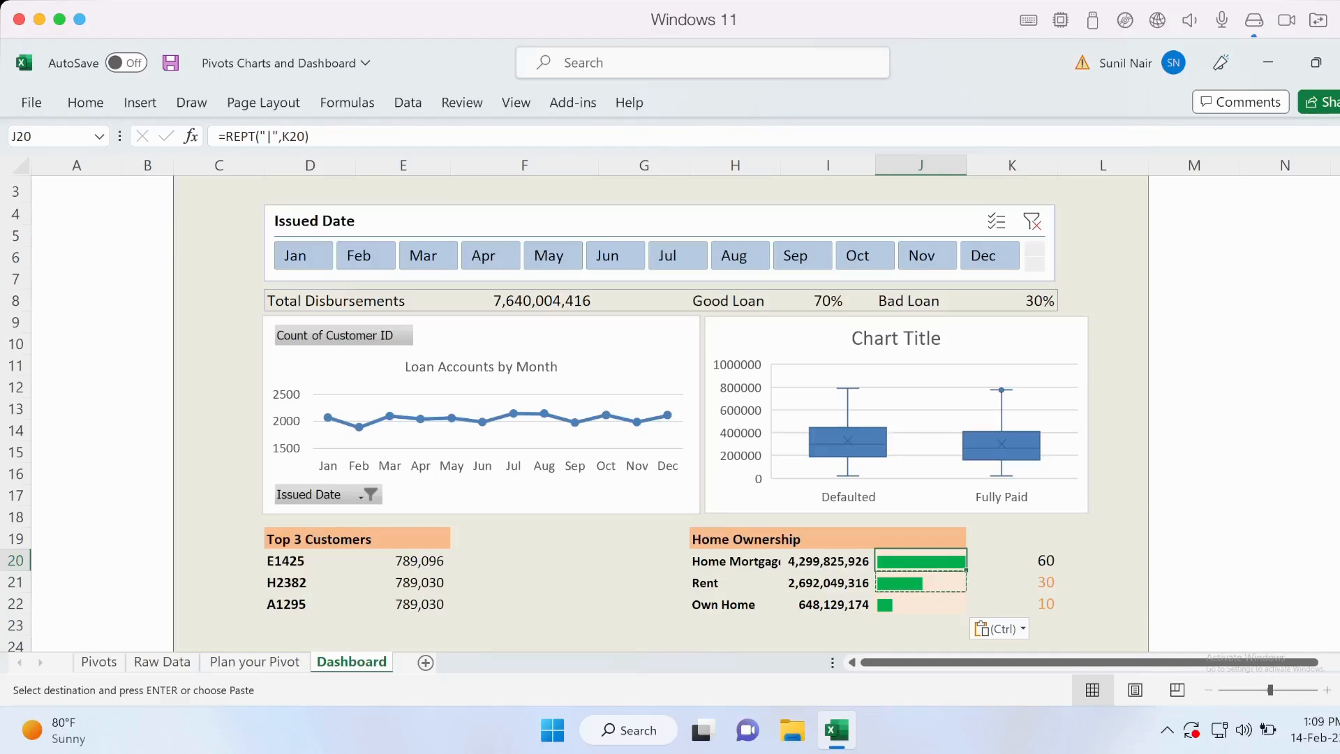
key(Right)
key(Down)
key(Left)
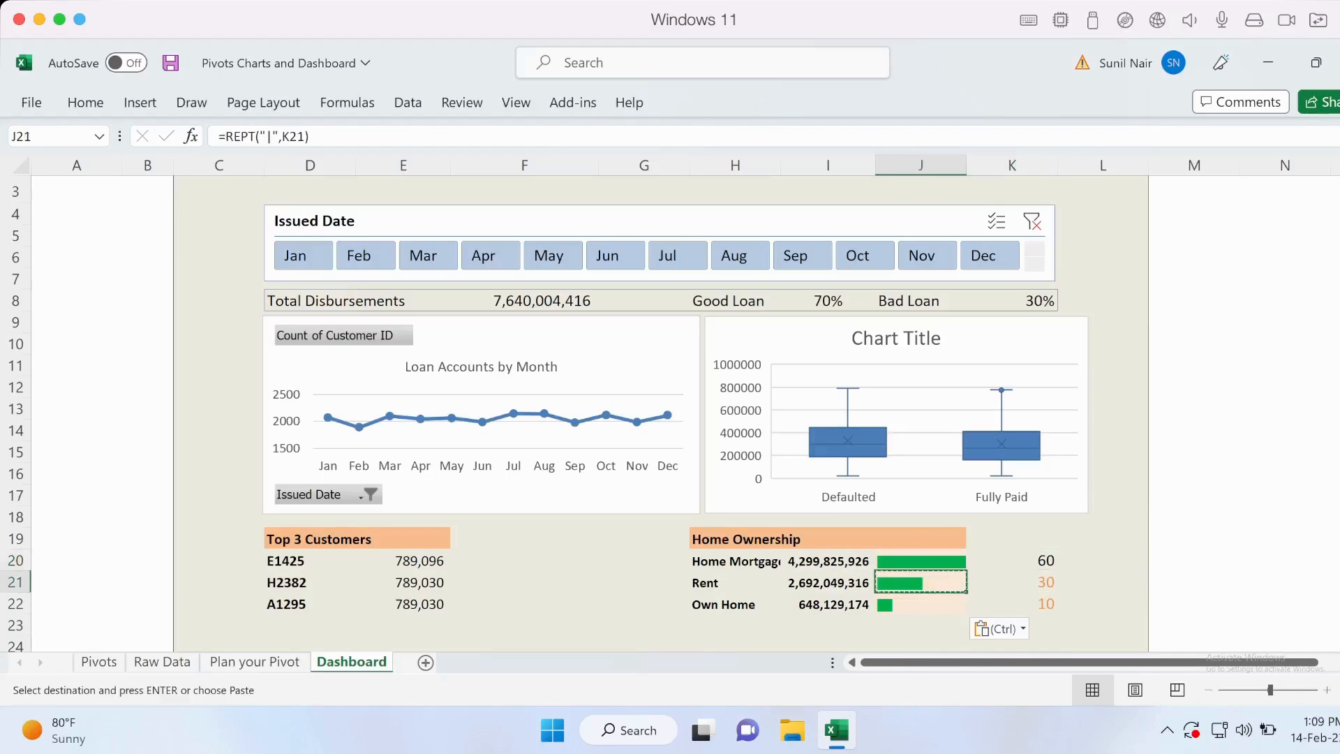
key(Up)
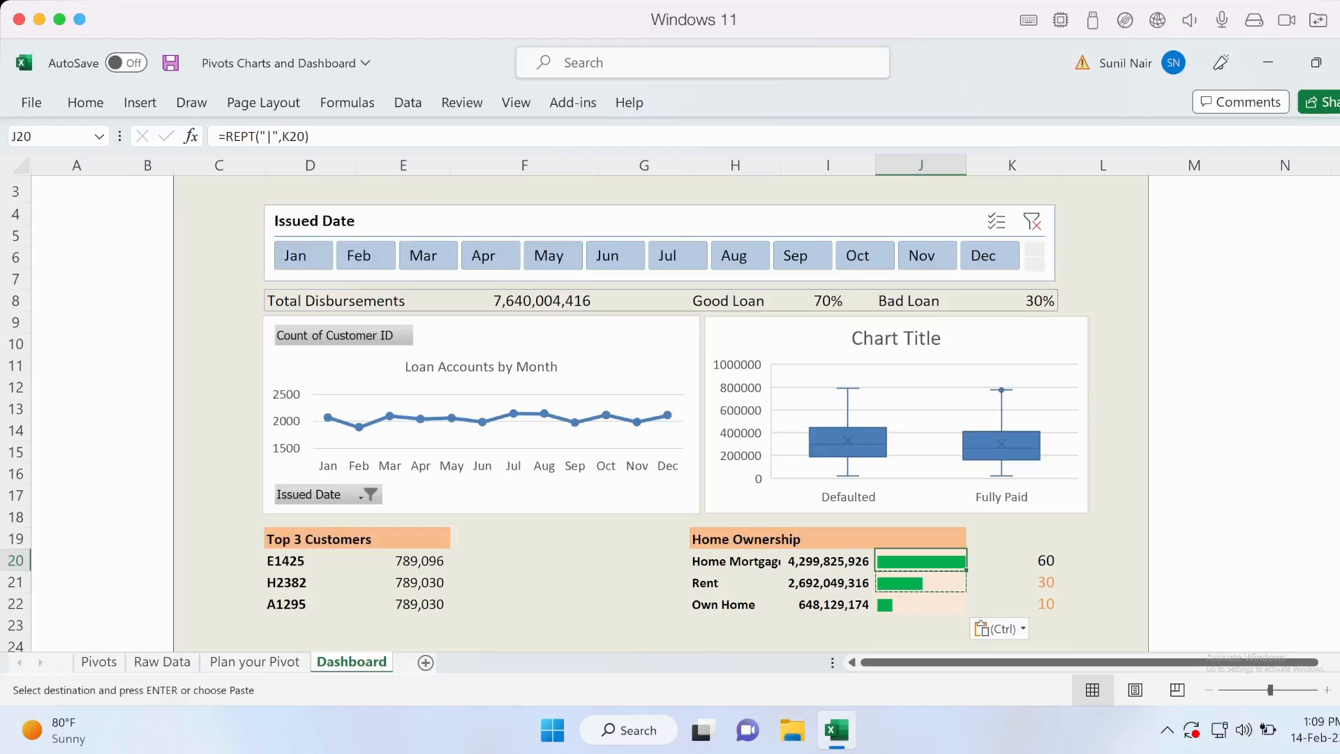
Replace the REPT expression in J20 with the share formula =I20/sum($I$20:$I$22), using an absolute range for the total.
drag(225, 136, 309, 136)
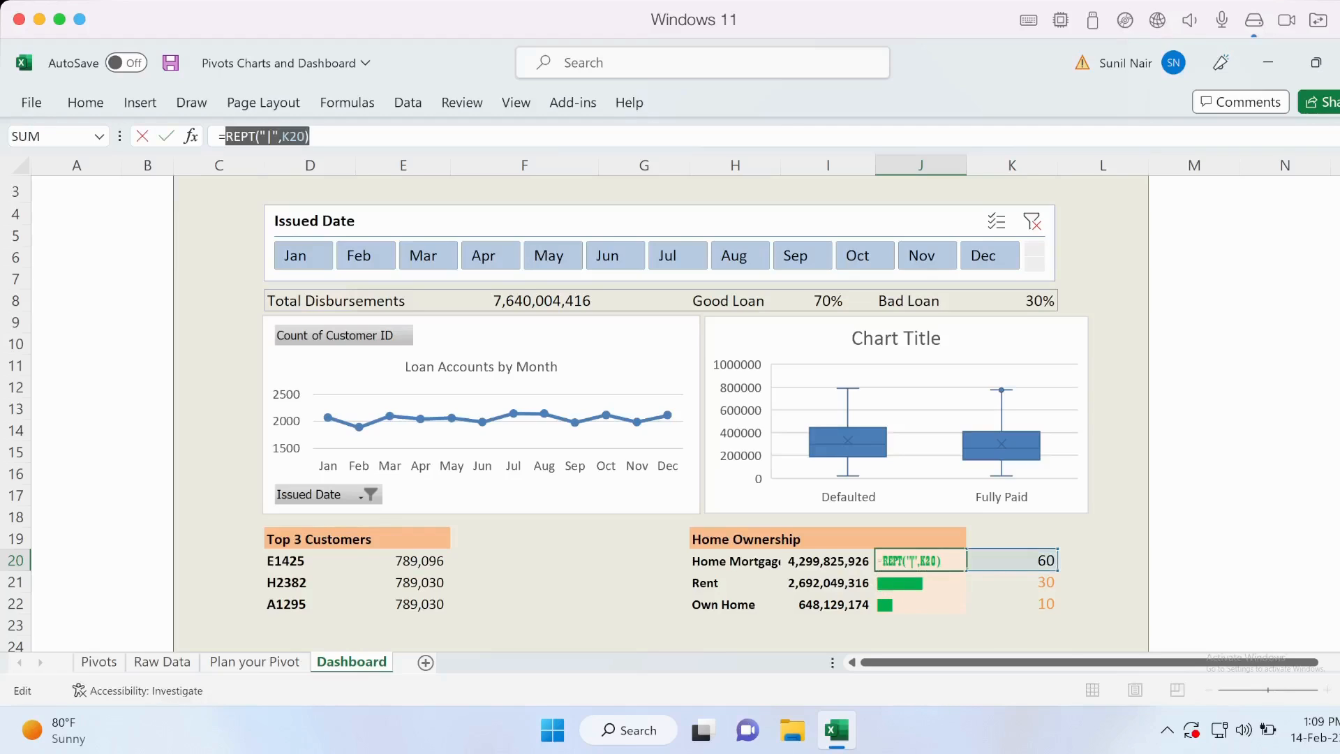
key(BackSpace)
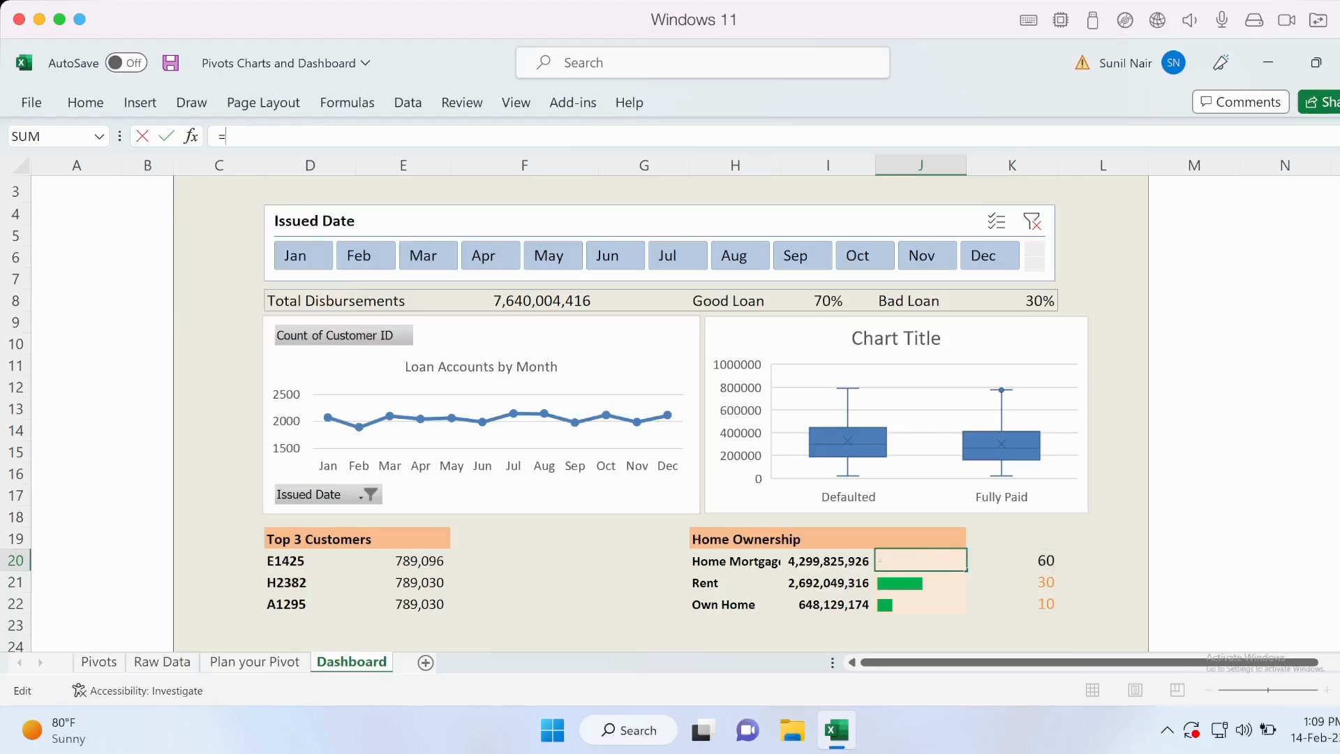
click(828, 562)
text(/sum()
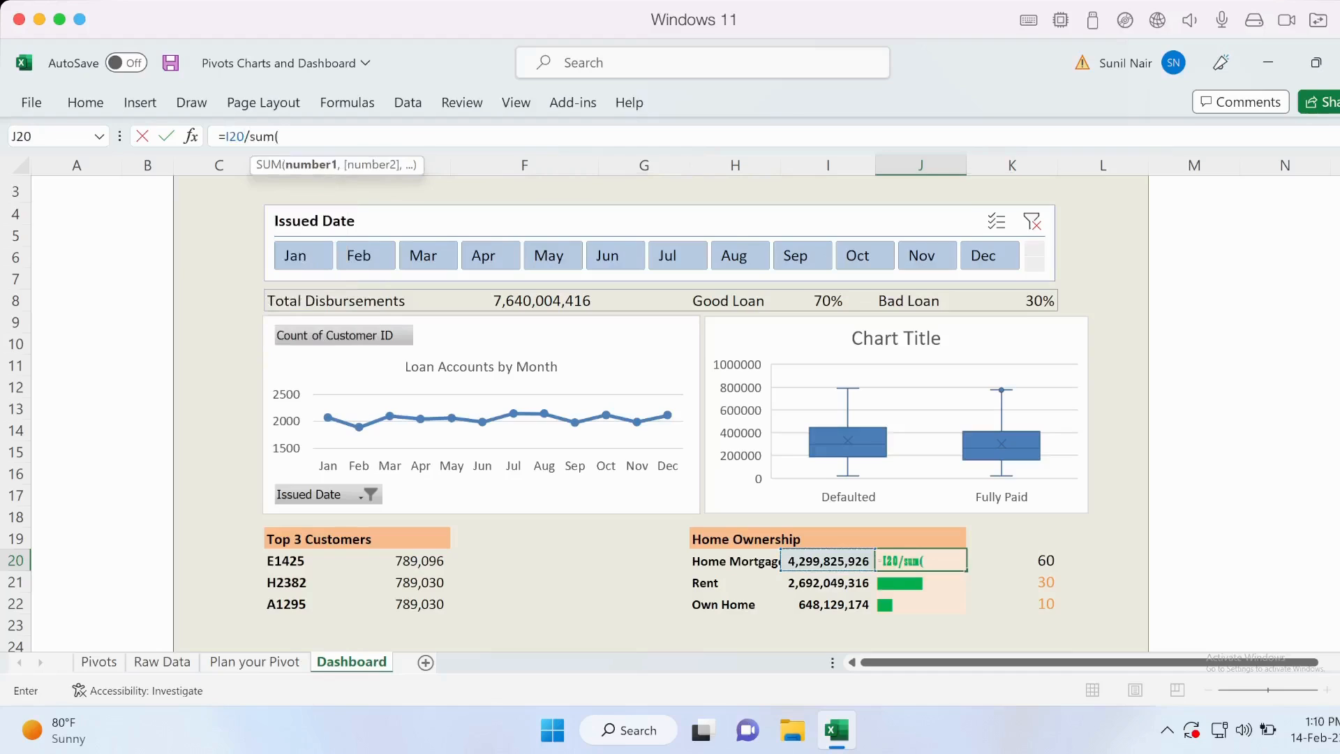
drag(828, 561, 828, 604)
text())
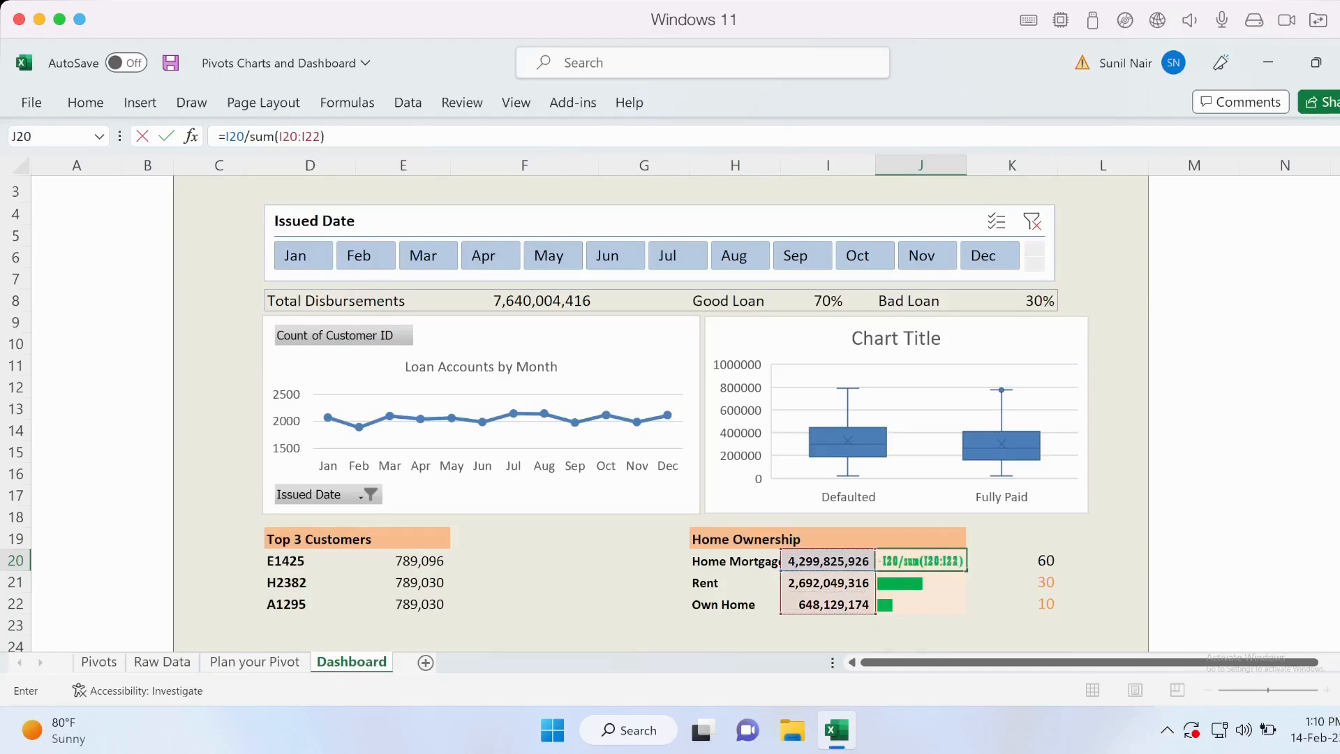
drag(279, 136, 323, 136)
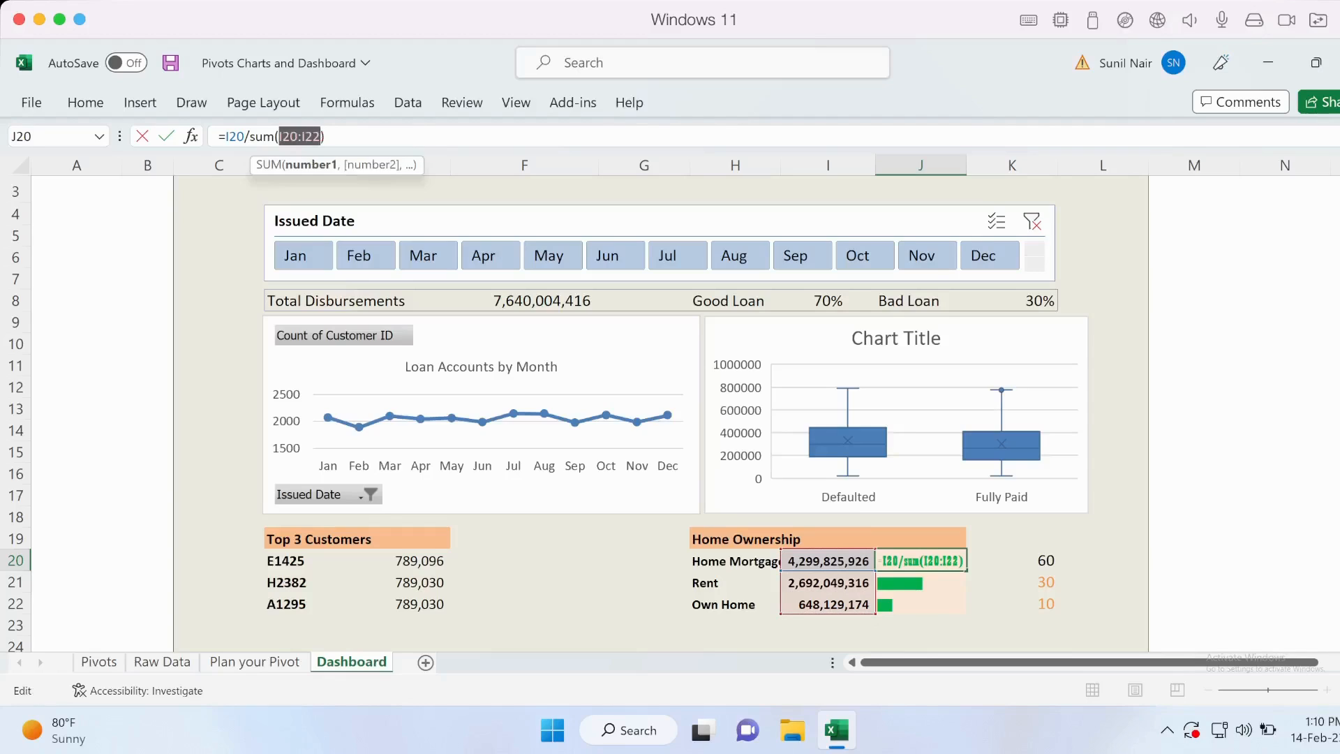
key(F4)
click(357, 136)
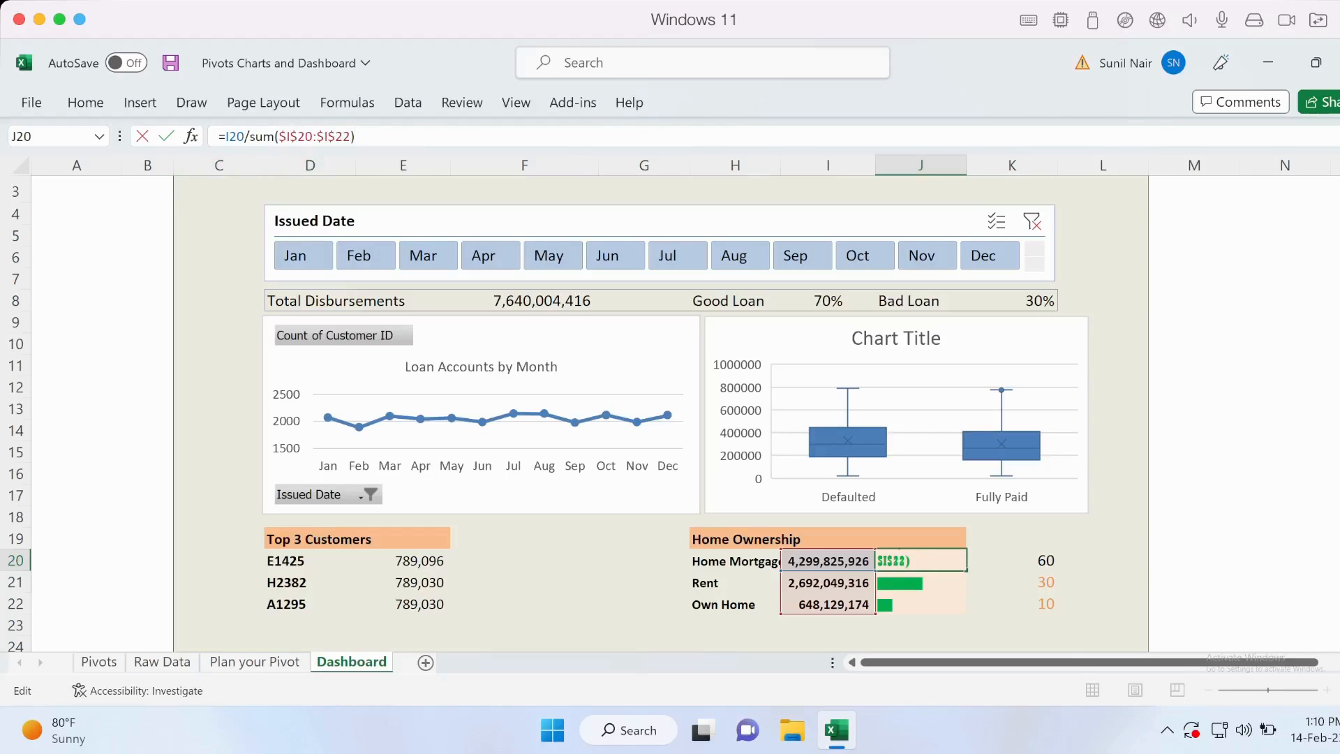
Multiply the share in J20 by 100 and round it to zero decimals, giving =ROUND(I20/SUM($I$20:$I$22)*100,0).
click(220, 136)
click(357, 136)
text(*100)
click(224, 136)
text(round)
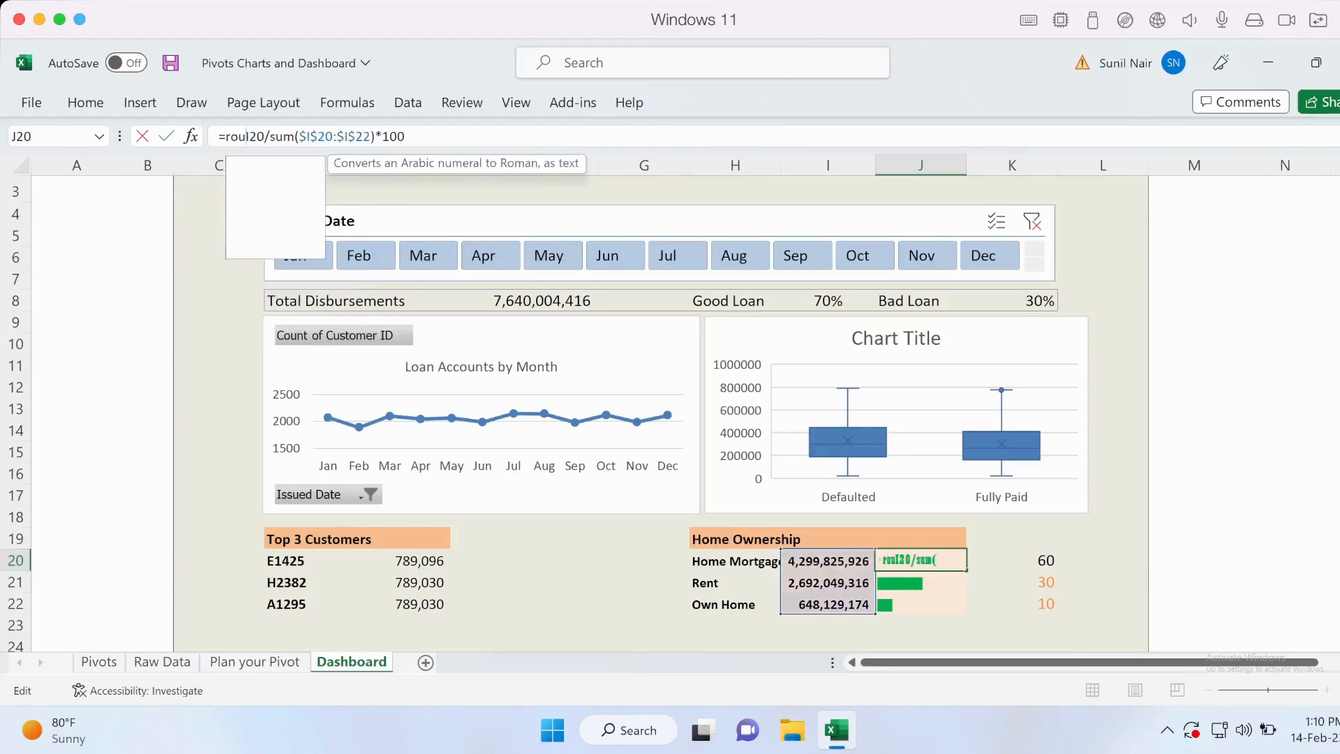
text(()
click(427, 136)
text(,0))
key(Return)
key(Up)
Change the font of J20 from Playbill to a plain, readable sans-serif font.
click(85, 103)
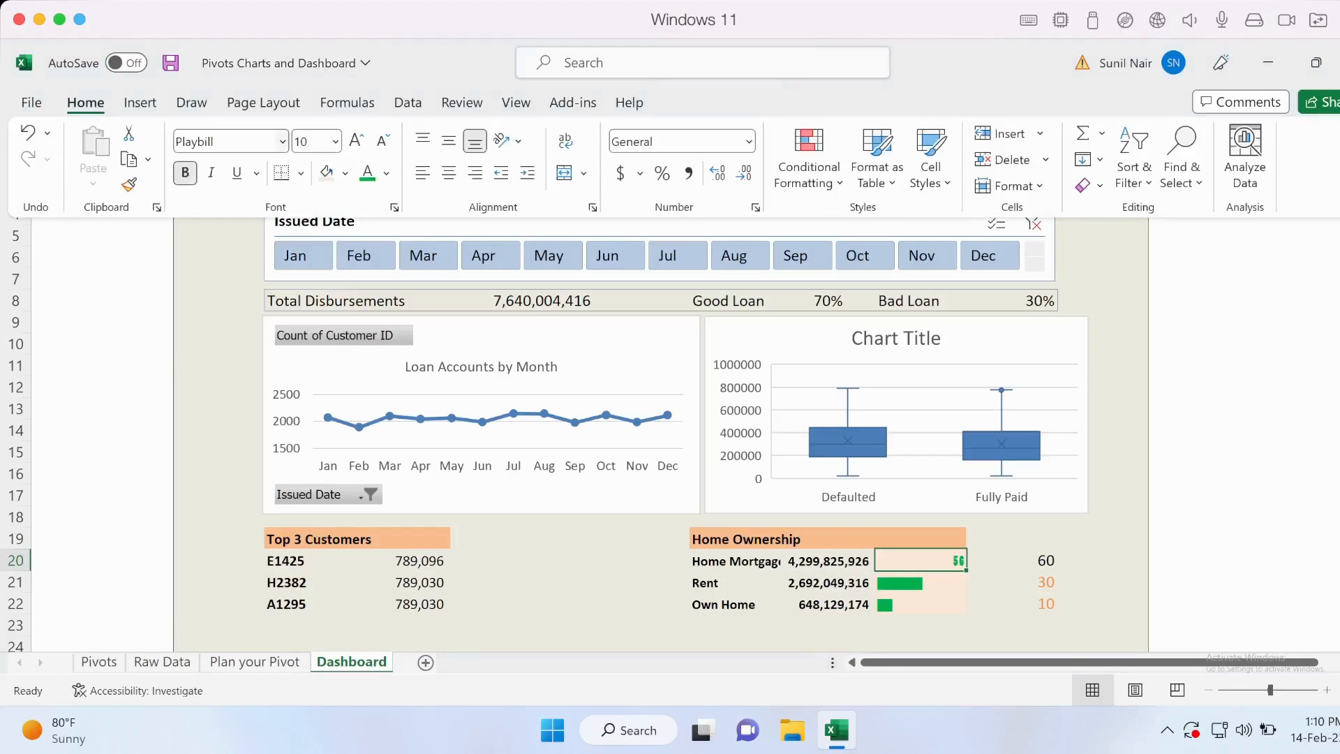
click(283, 141)
click(195, 228)
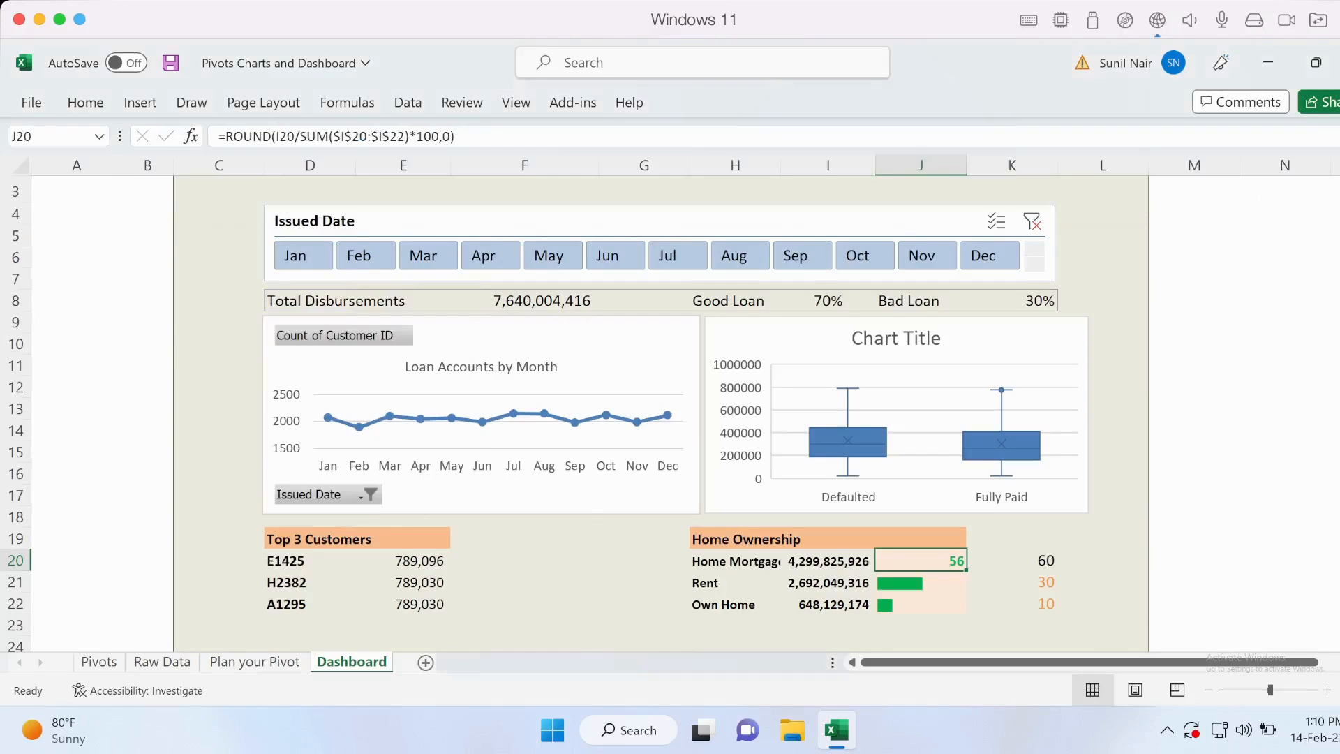
Fill the rounded share formula from J20 down to J22 and check its references in the Rent row.
drag(967, 571, 966, 613)
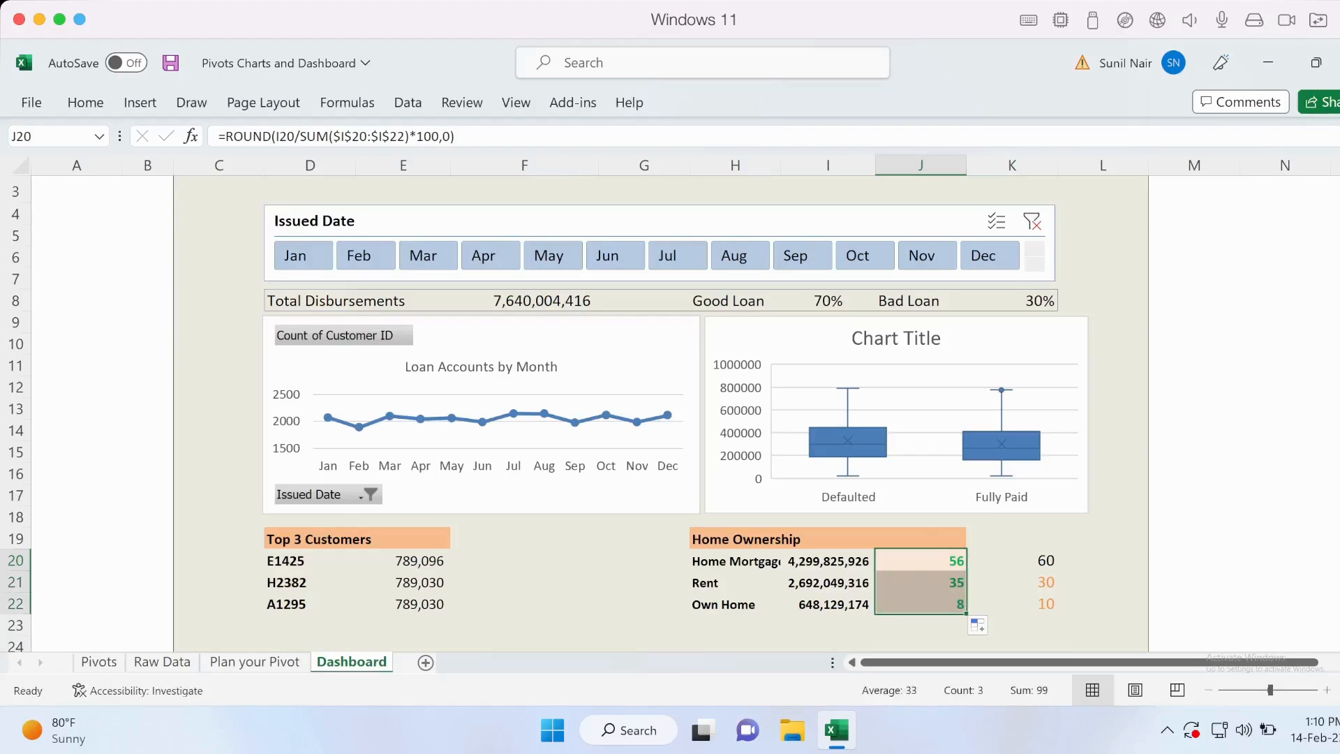
key(Right)
key(Left)
key(Down)
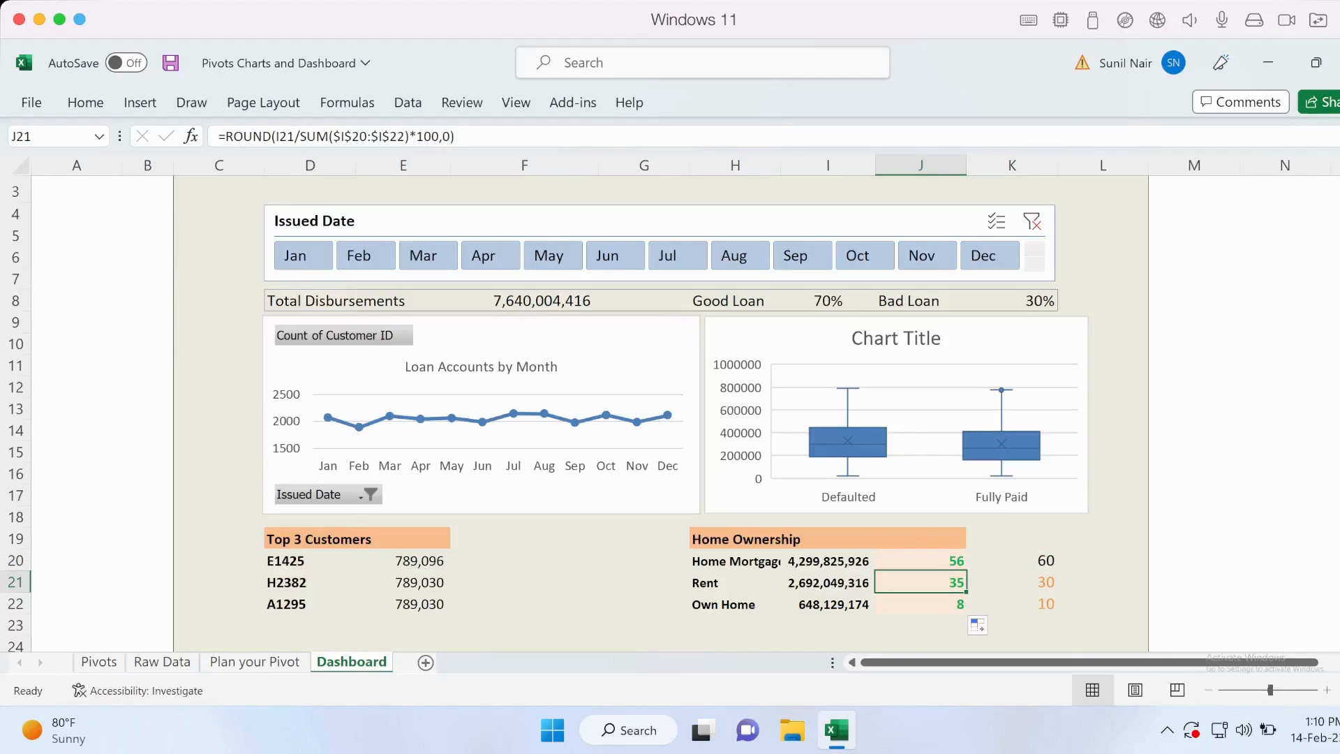
key(Up)
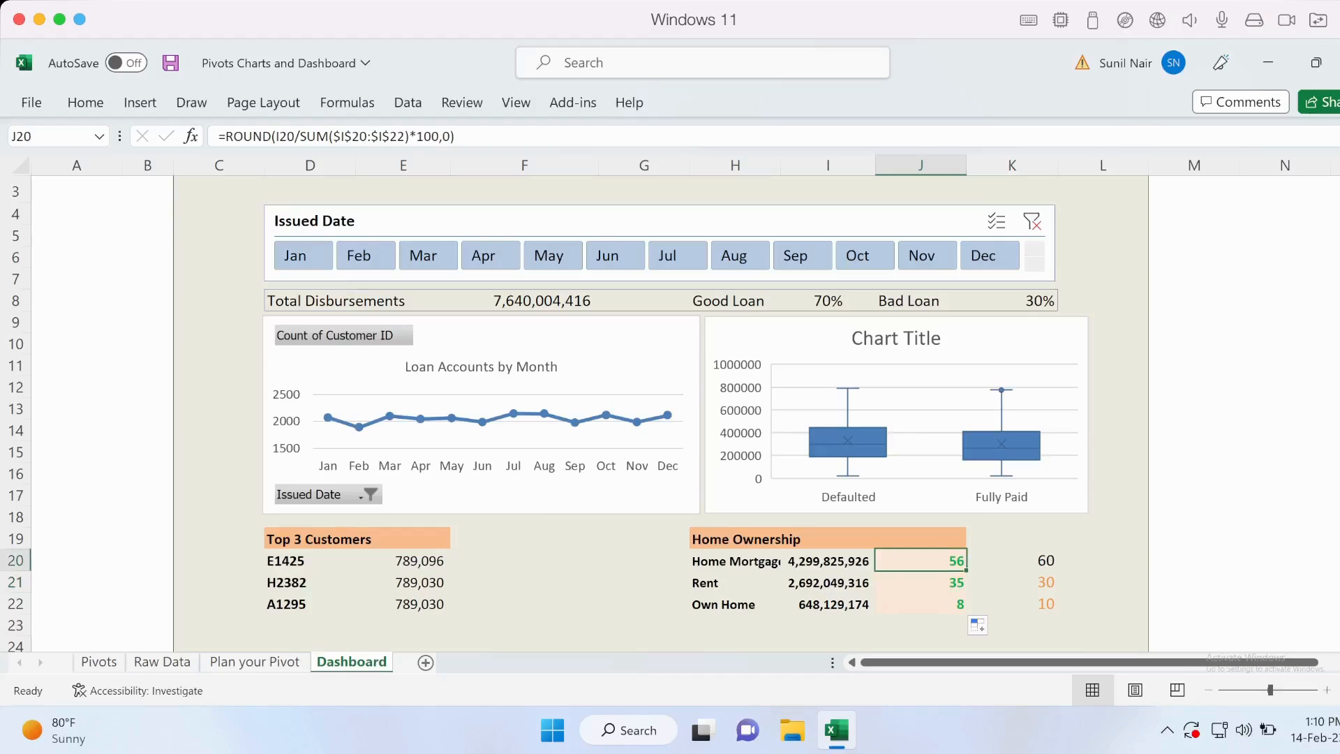
Wrap the rounded share in J20 in a REPT function that repeats "|", giving =REPT("|",ROUND(I20/SUM($I$20:$I$22)*100,0)).
click(225, 136)
text(rept)
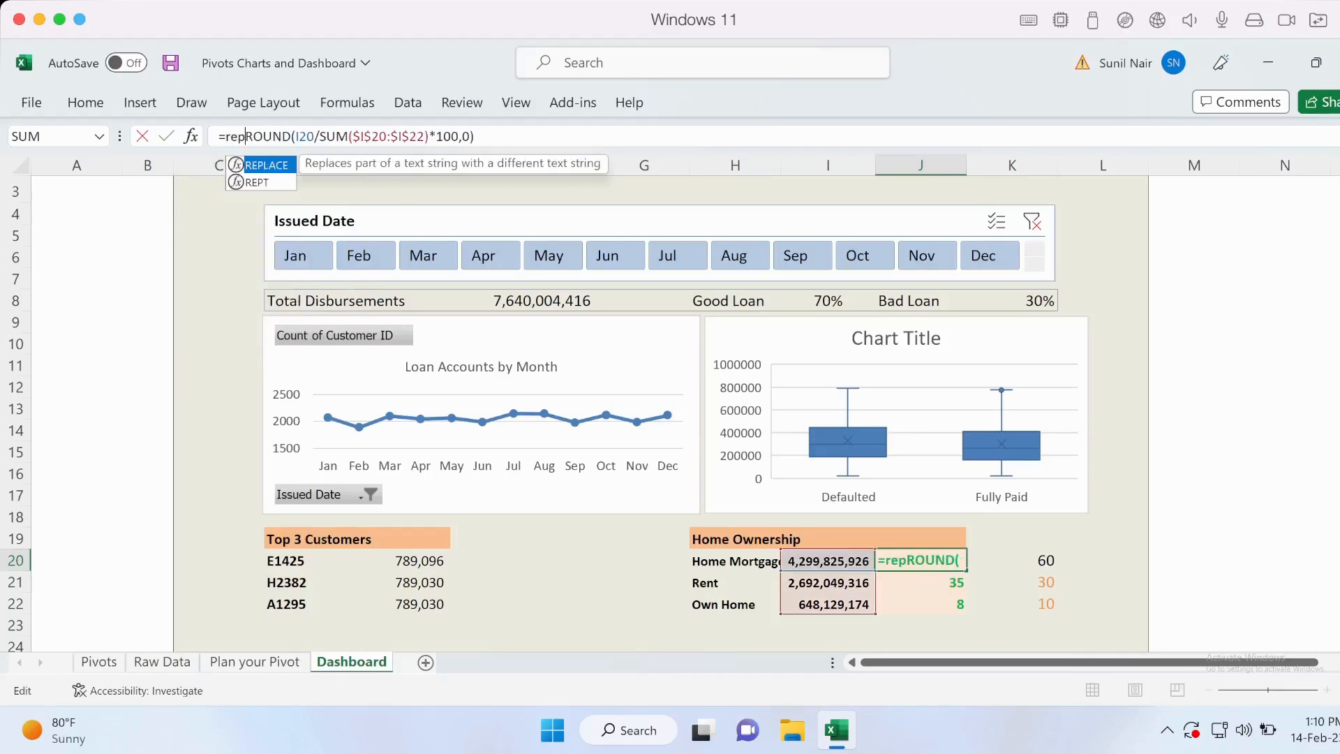
text((,)
click(488, 137)
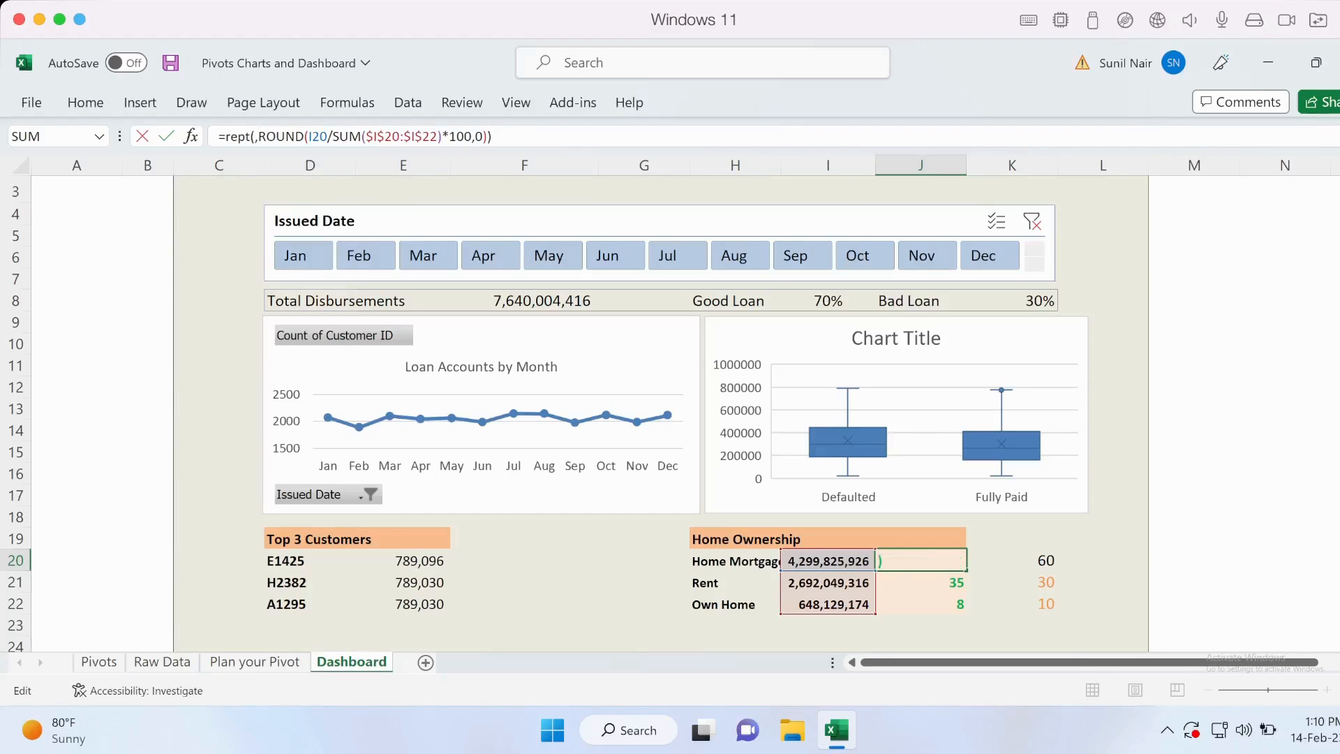
click(191, 136)
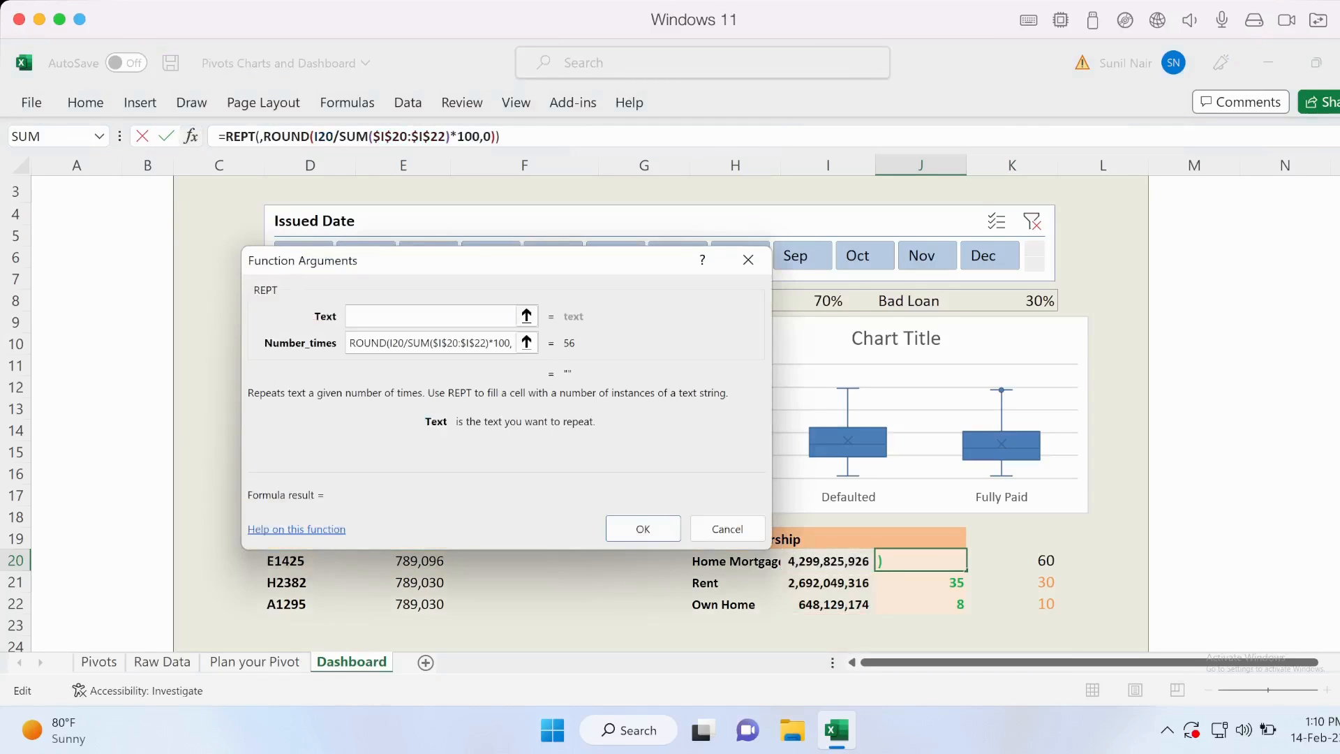
text("|")
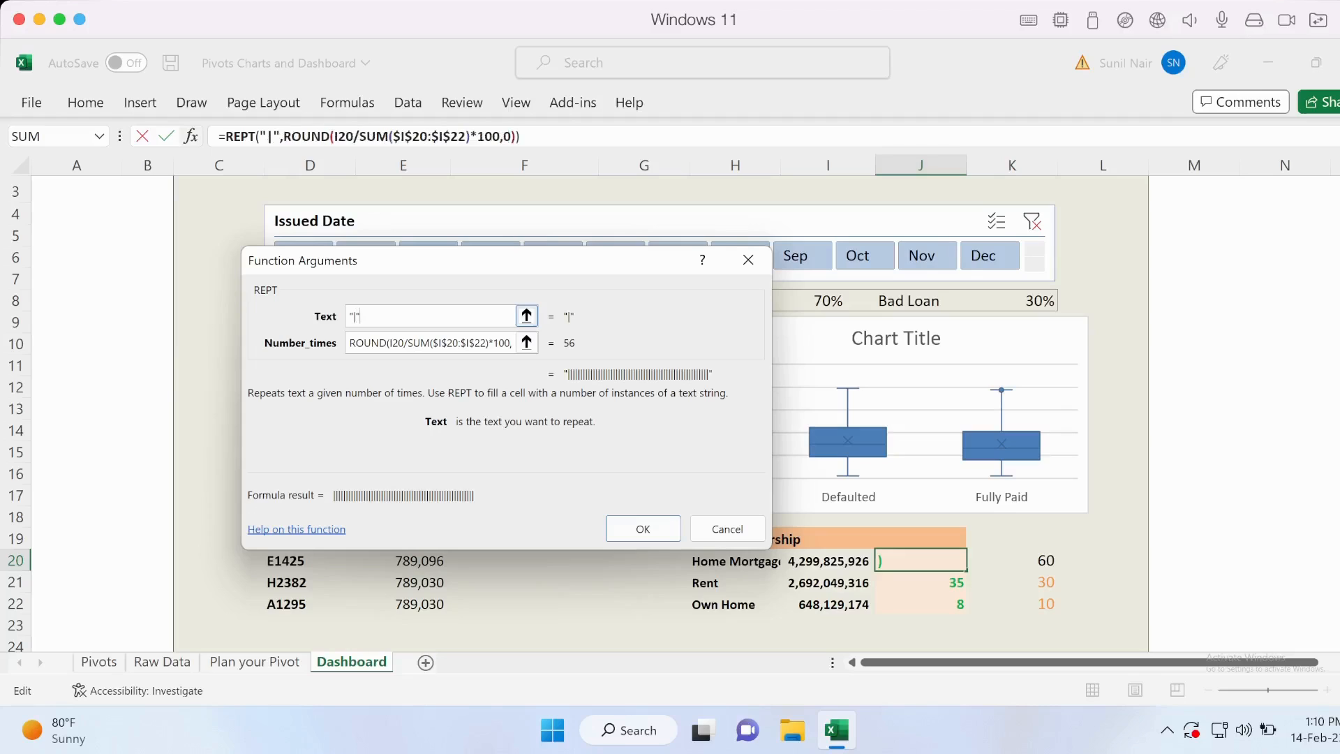
click(643, 528)
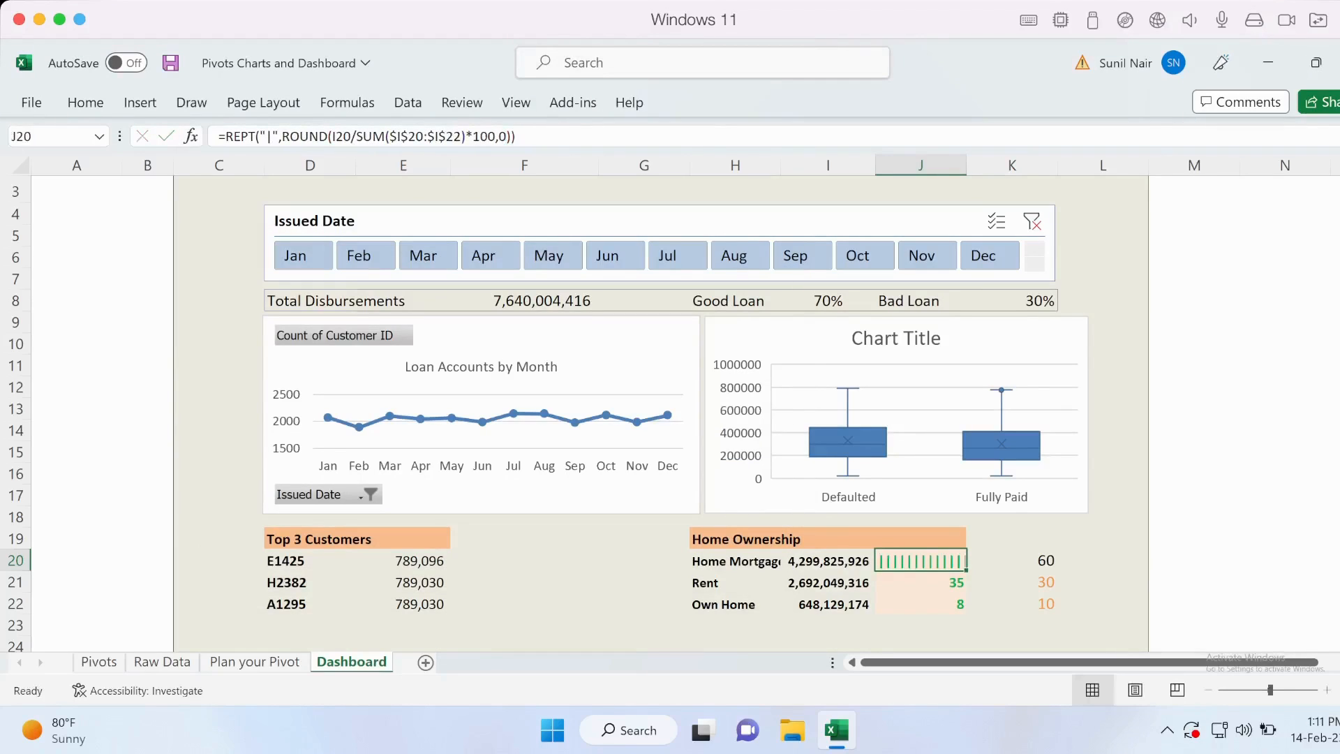
Change the font of the Home Mortgage bar in J20 to Playbill.
click(85, 103)
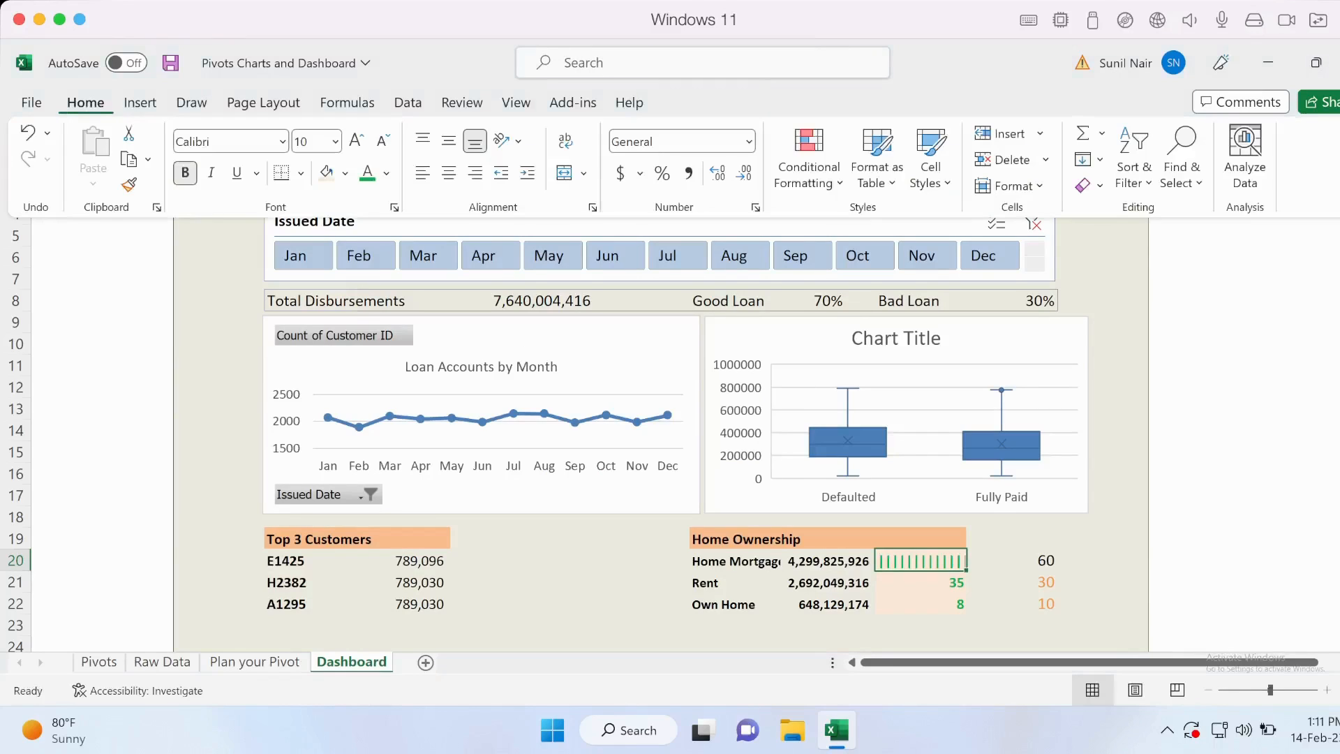
click(225, 141)
text(Playbill)
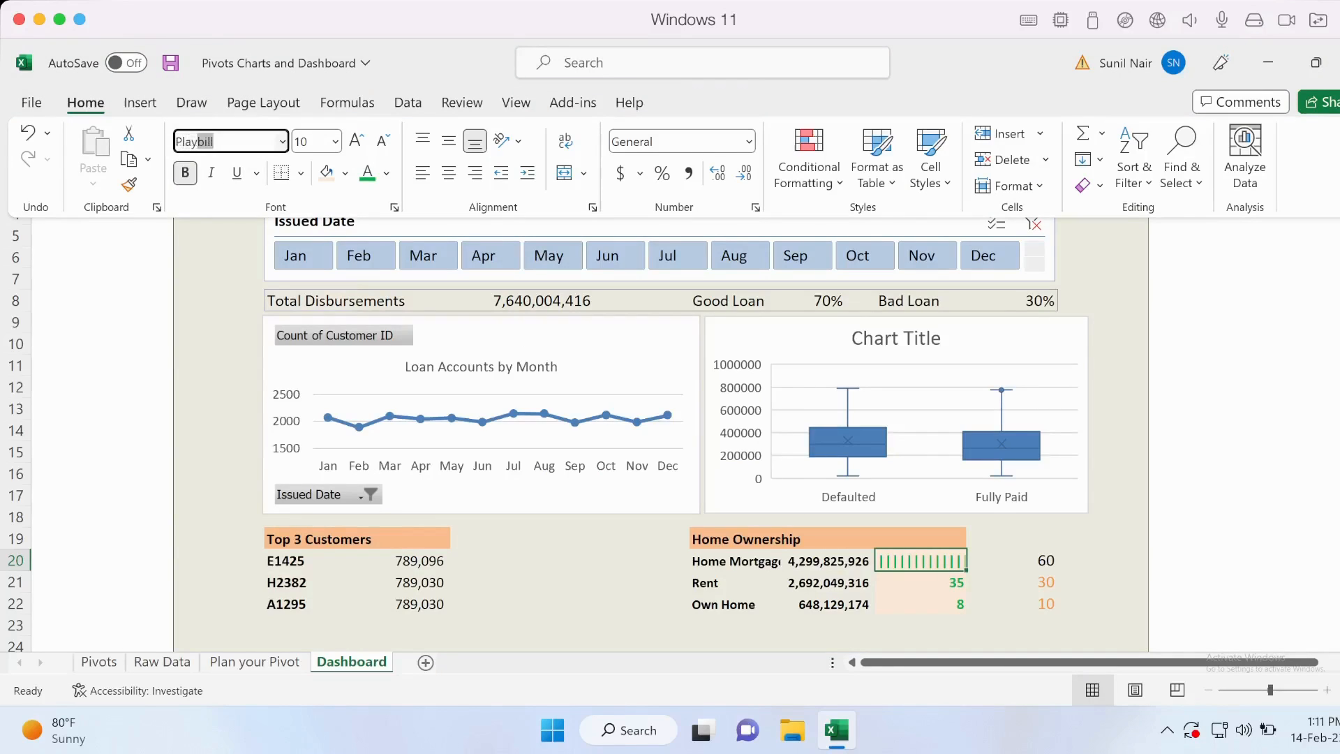
key(Return)
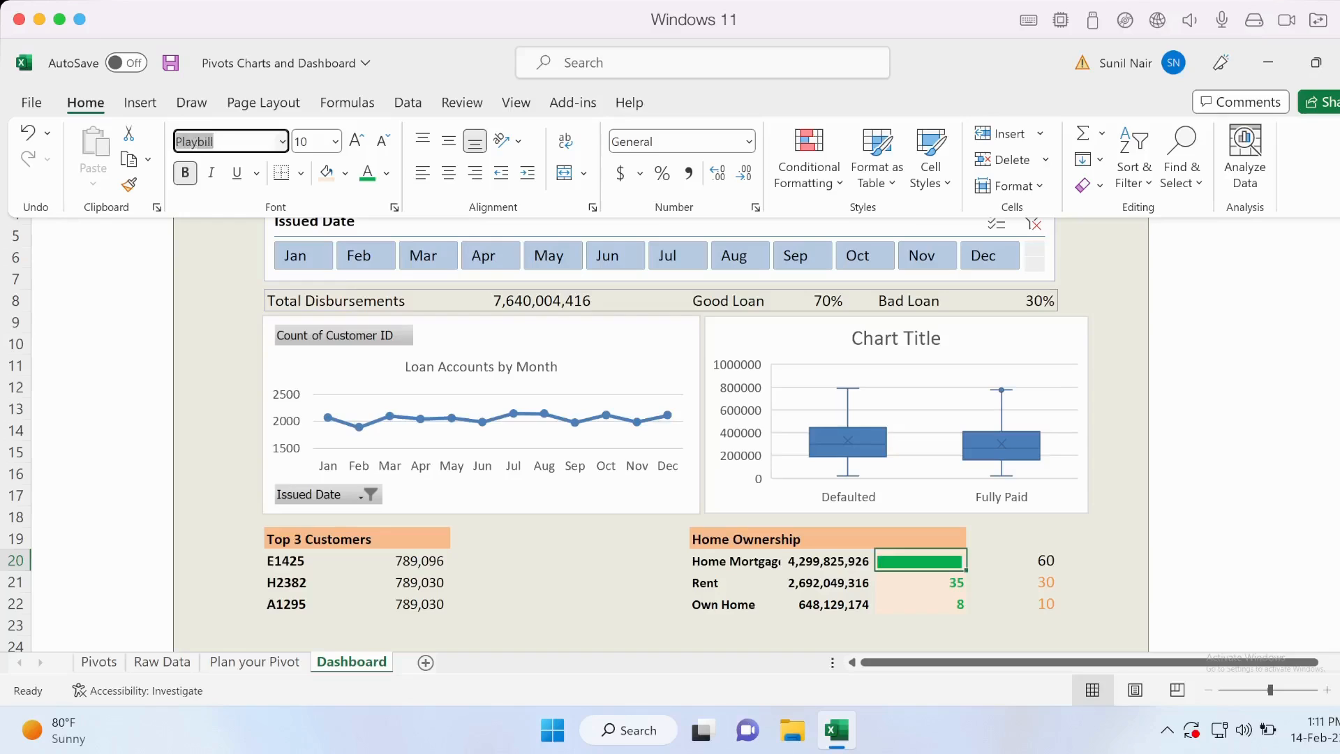
click(1012, 583)
click(1012, 582)
Fill the REPT bar formula and its formatting from J20 down to J22.
click(922, 562)
drag(966, 570, 966, 613)
click(1013, 582)
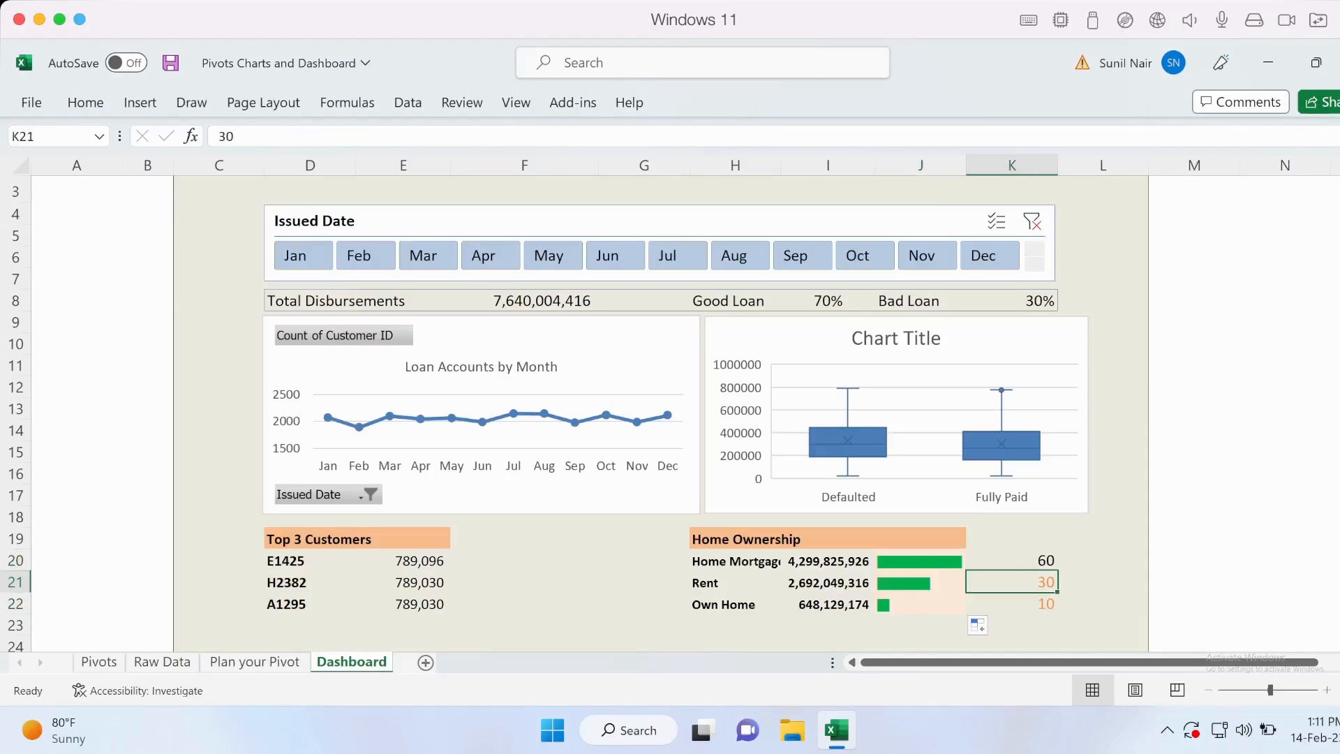
Clear the hard-coded helper numbers from K20:K22 beside the Home Ownership bars.
click(1012, 560)
drag(1012, 561, 1012, 604)
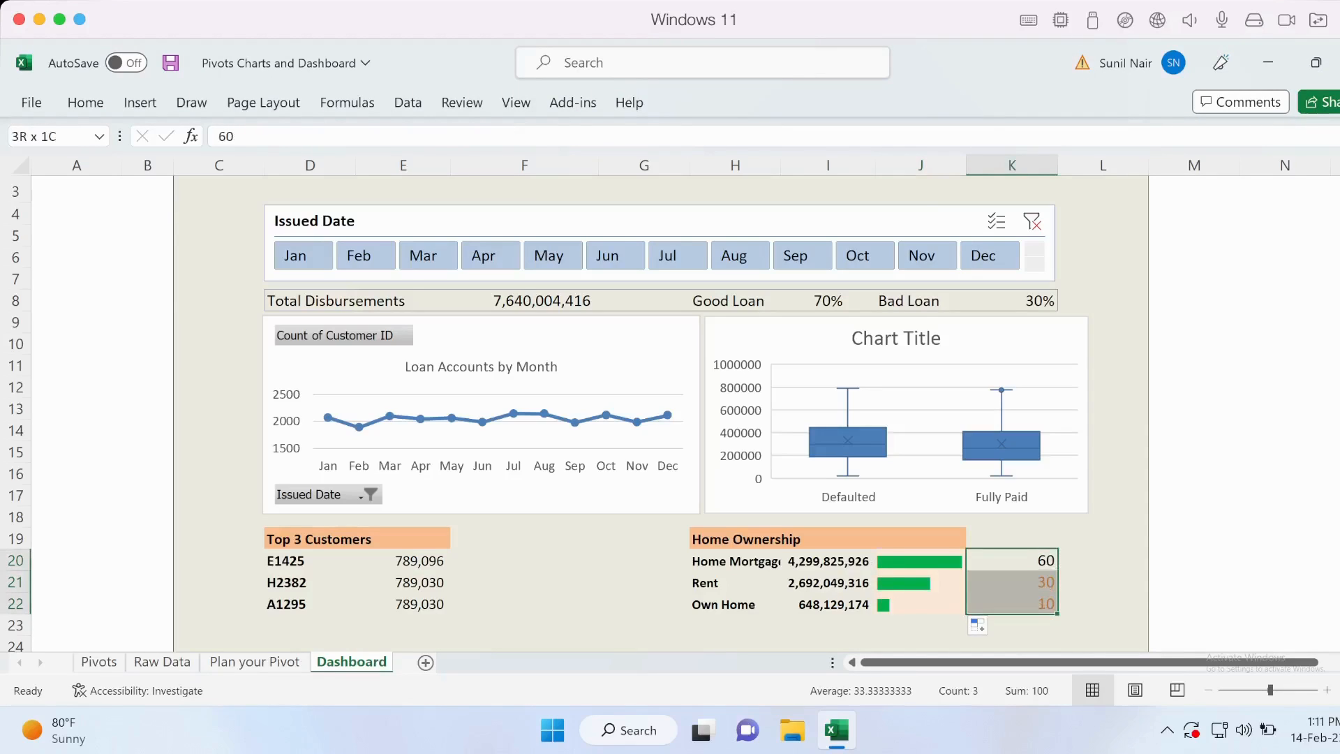
key(BackSpace)
click(1012, 582)
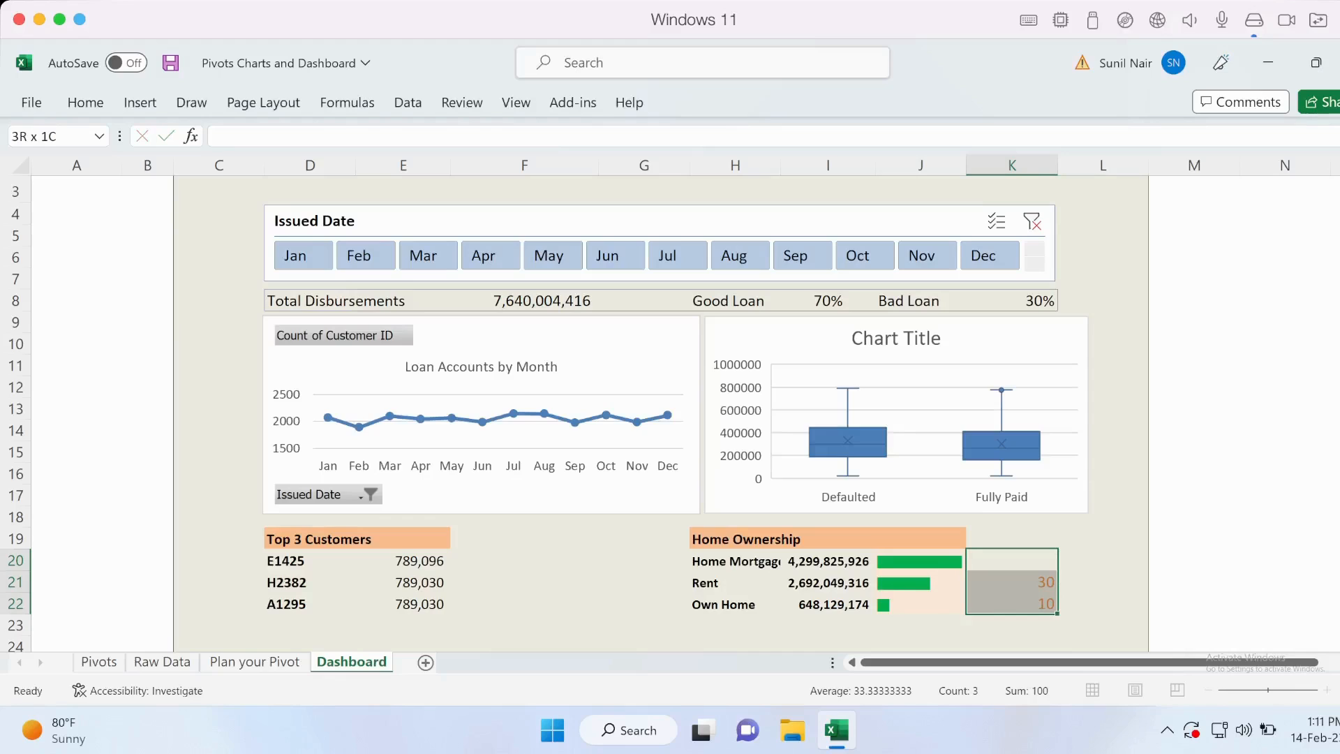
key(BackSpace)
click(1012, 604)
key(BackSpace)
click(1103, 582)
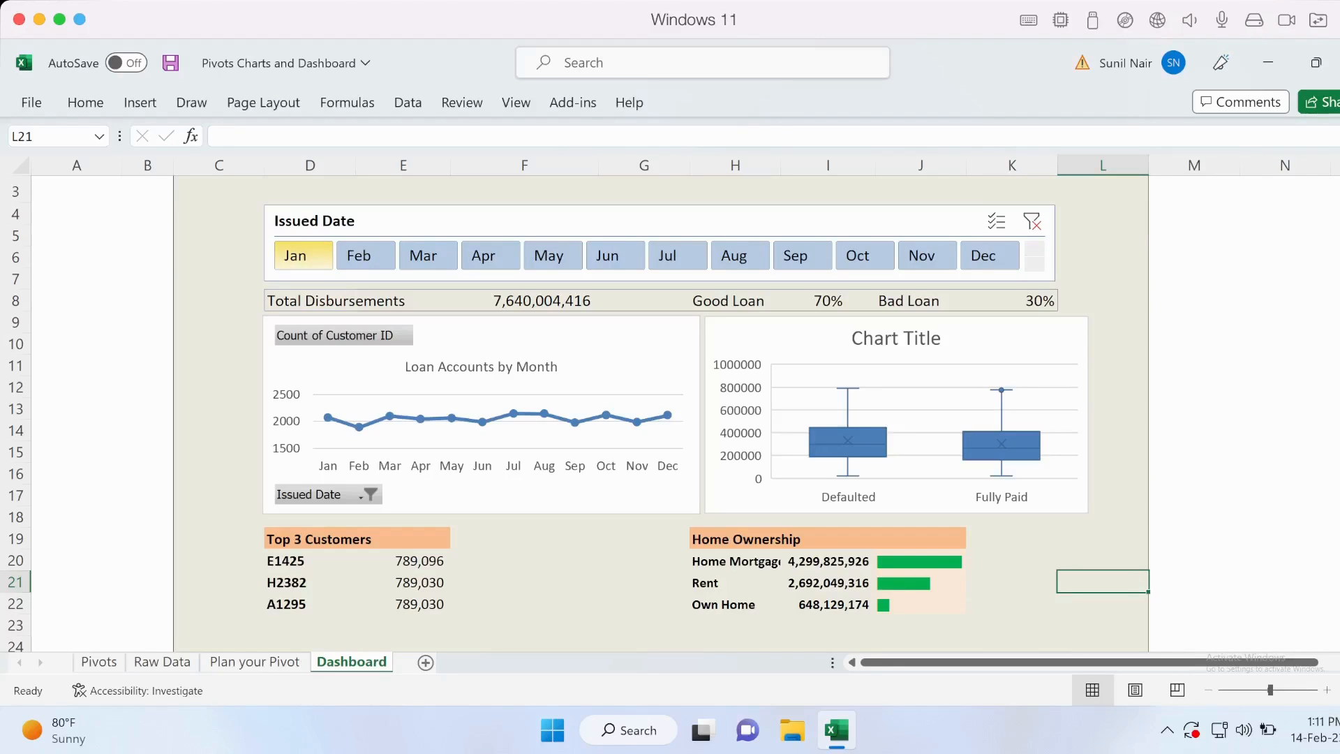
Test the dashboard by filtering Issued Date to Jan–Mar, to Jan–Jun, and back to all months Jan–Dec.
drag(303, 256, 428, 255)
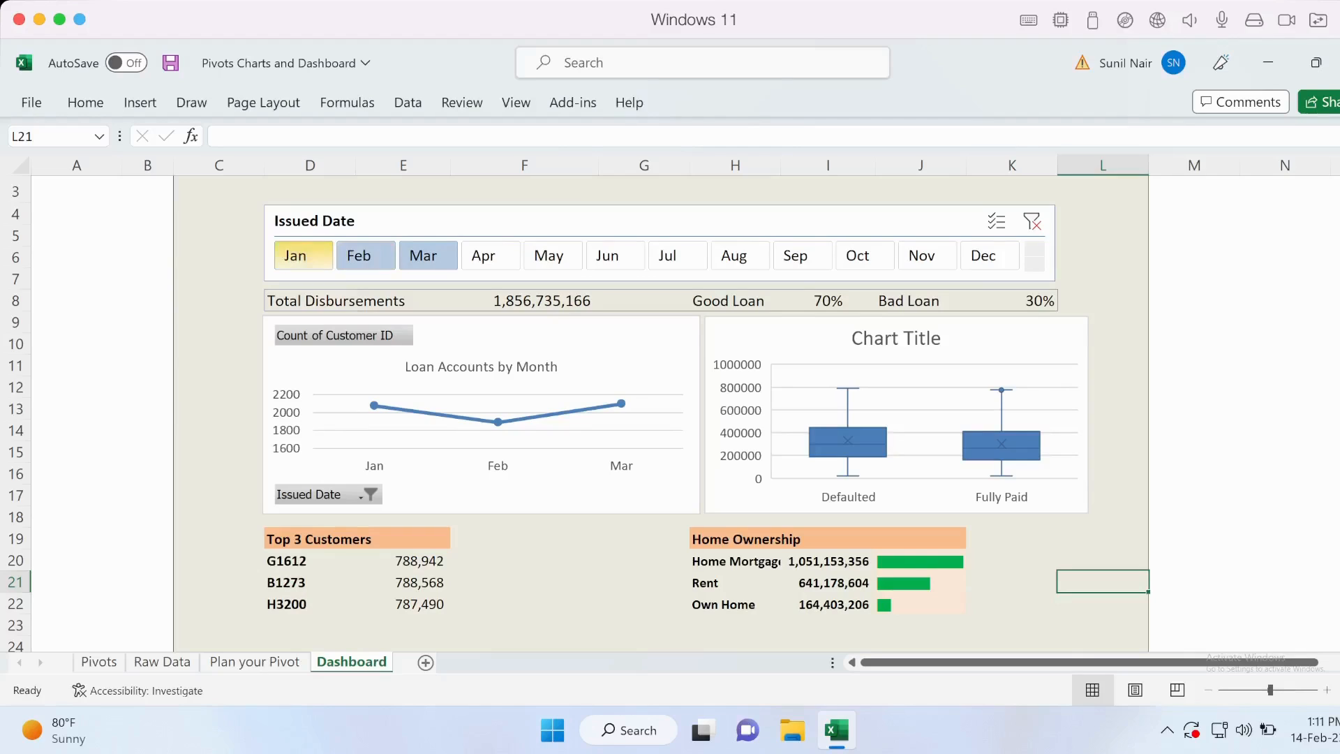
drag(303, 256, 615, 255)
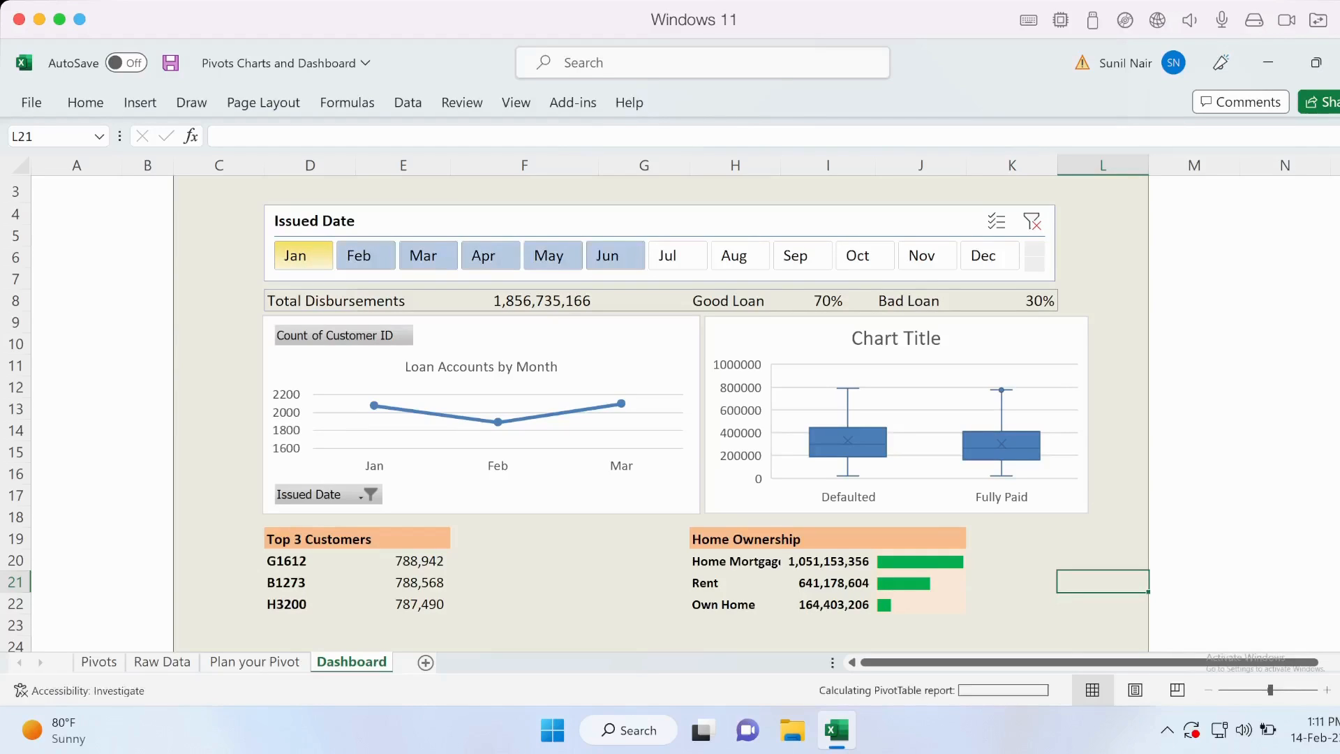
drag(303, 256, 990, 256)
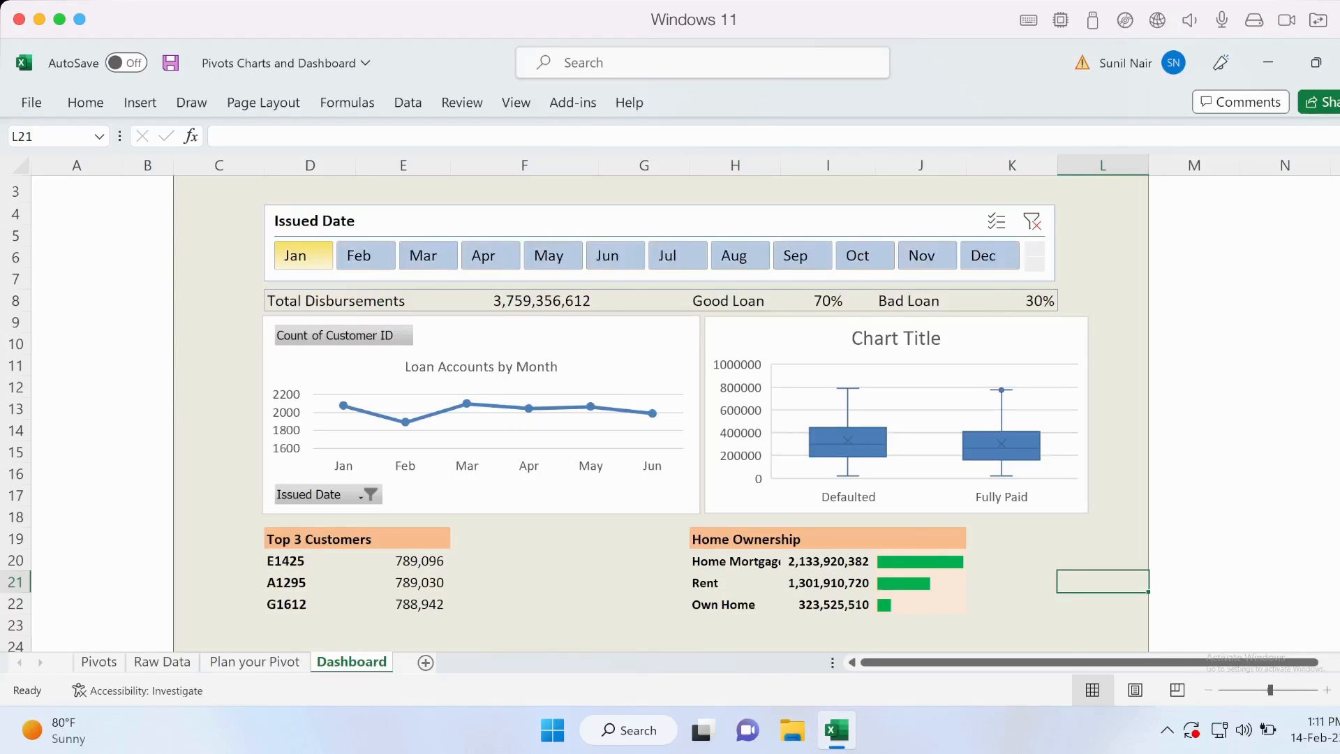